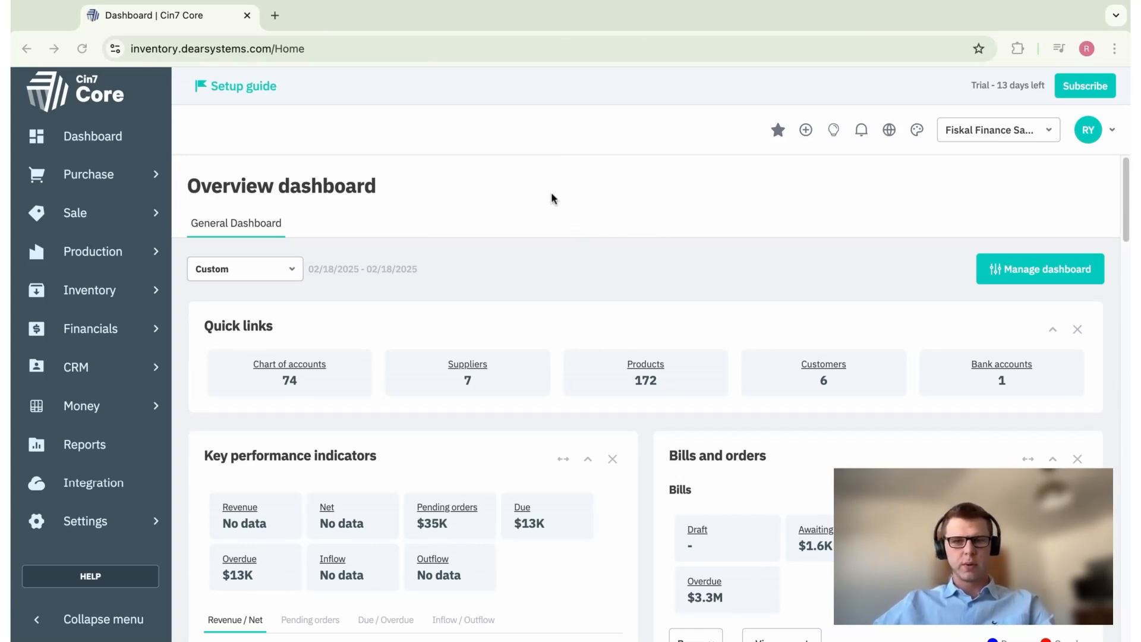
# Step: Open the inventory product list and start a new product record
pyautogui.click(807, 131)
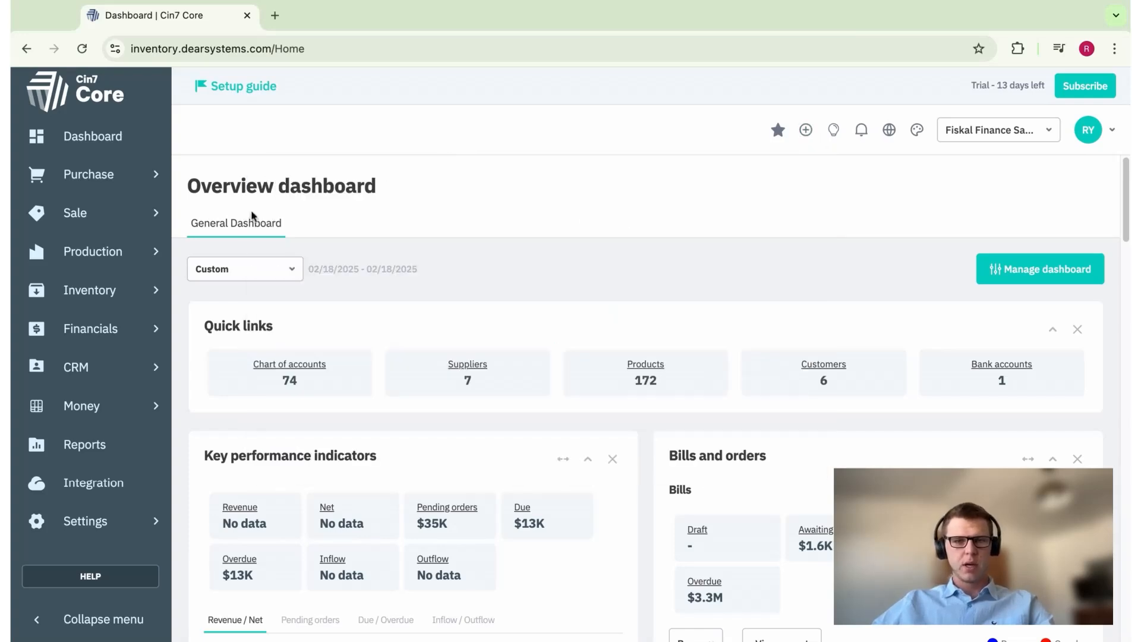
pyautogui.click(122, 296)
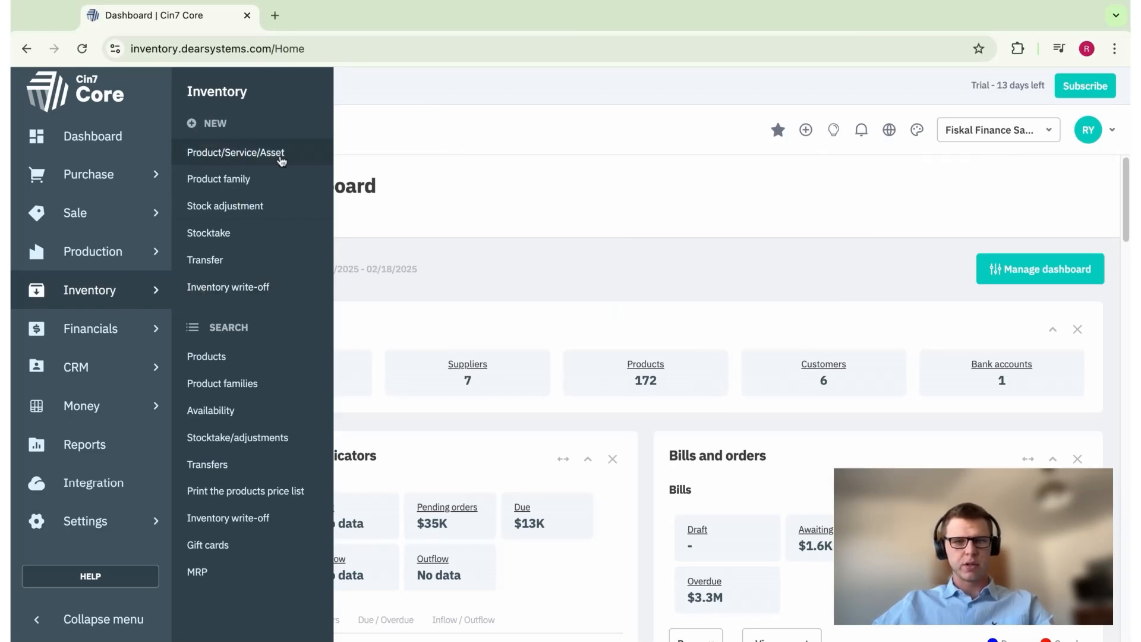
pyautogui.click(221, 363)
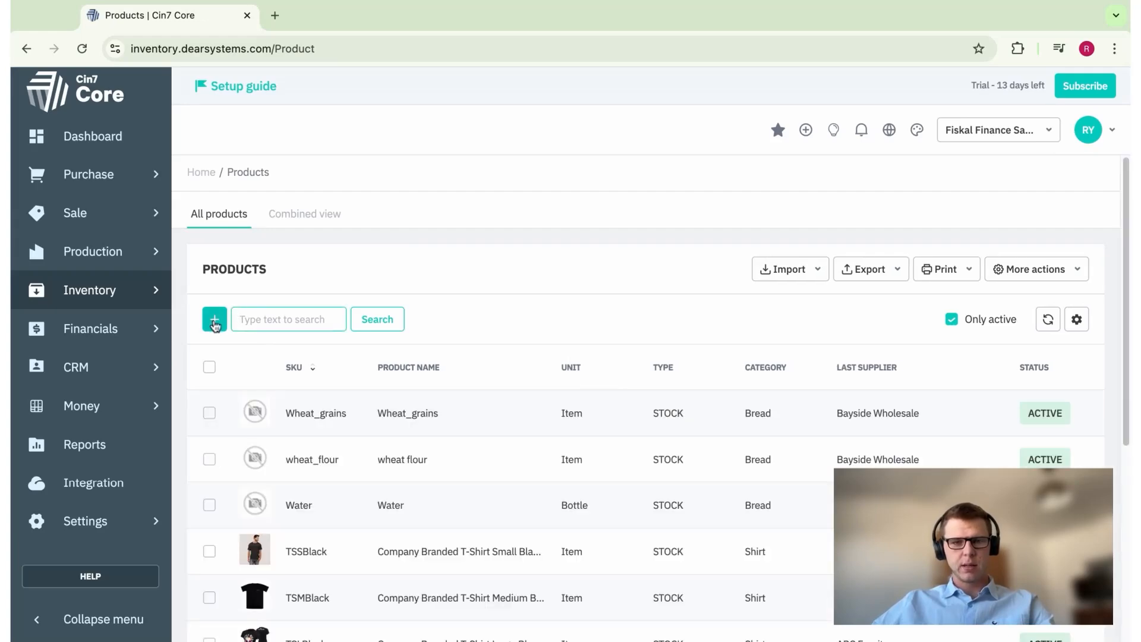
pyautogui.click(212, 319)
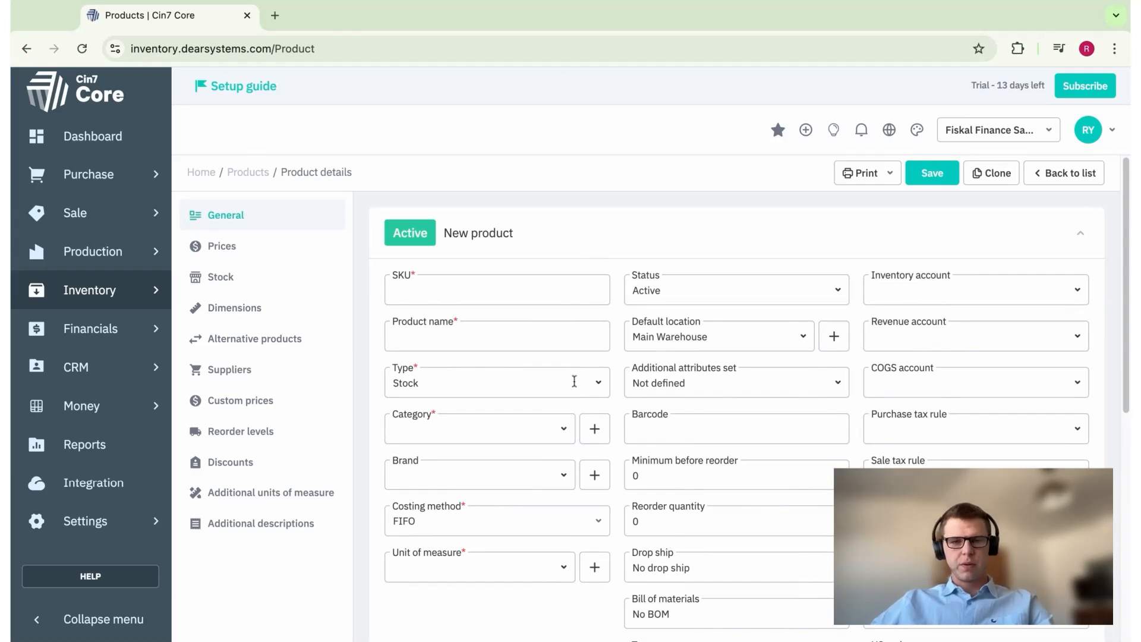
# Step: Switch the new product's type to Non-inventory and back to Stock to compare the available sections
pyautogui.click(598, 385)
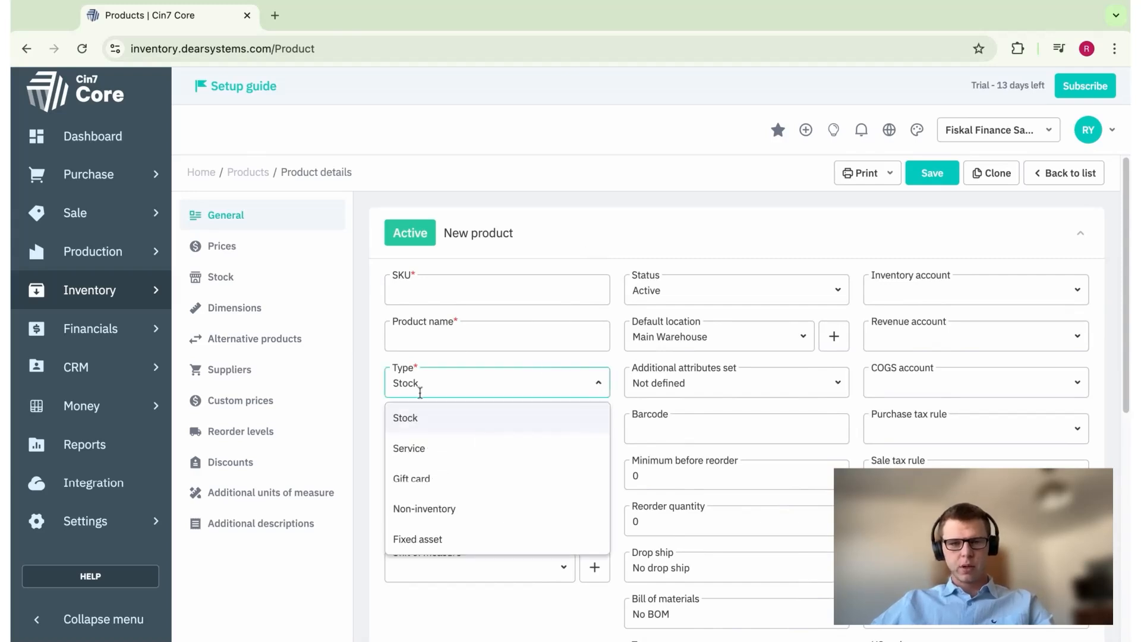
pyautogui.click(421, 510)
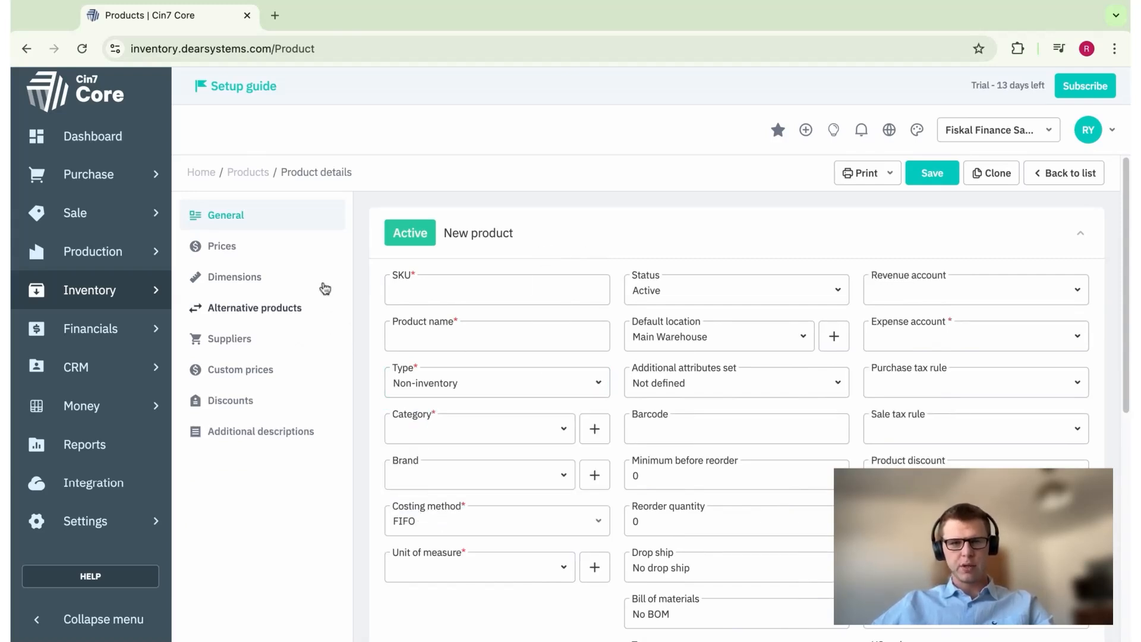
pyautogui.click(591, 384)
pyautogui.click(431, 416)
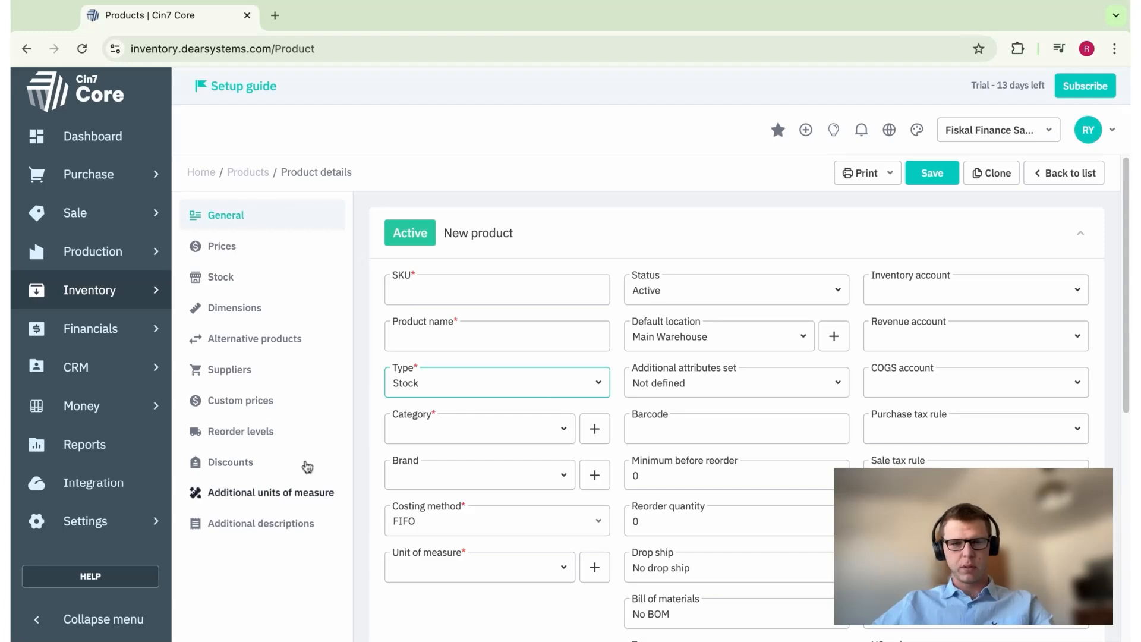
# Step: Set the new product's type to Non-inventory
pyautogui.click(598, 384)
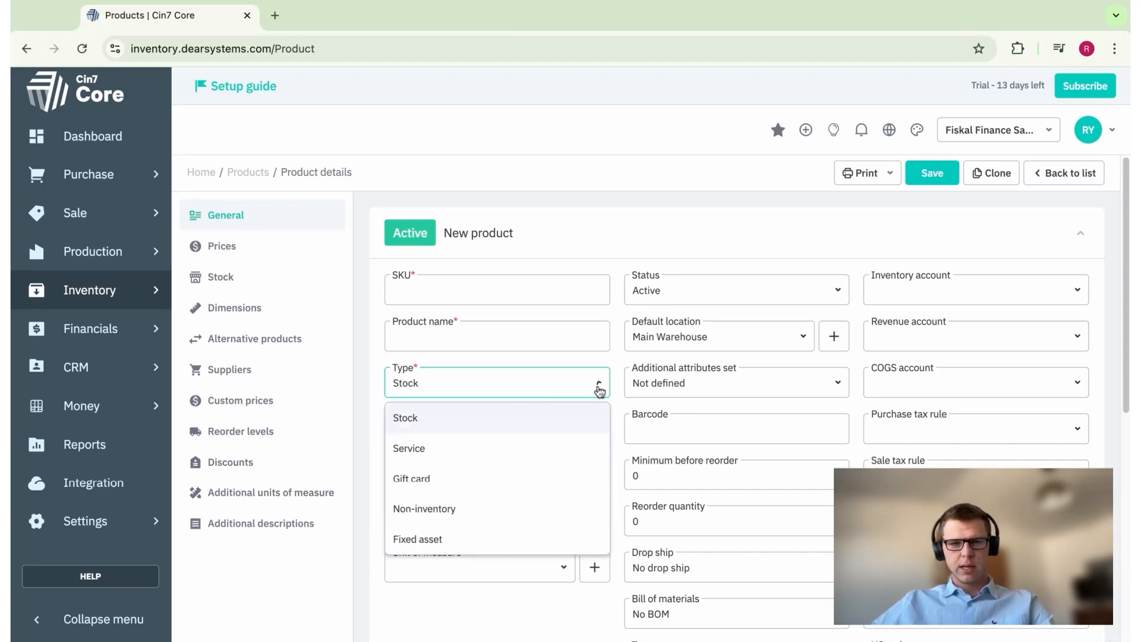
pyautogui.click(409, 508)
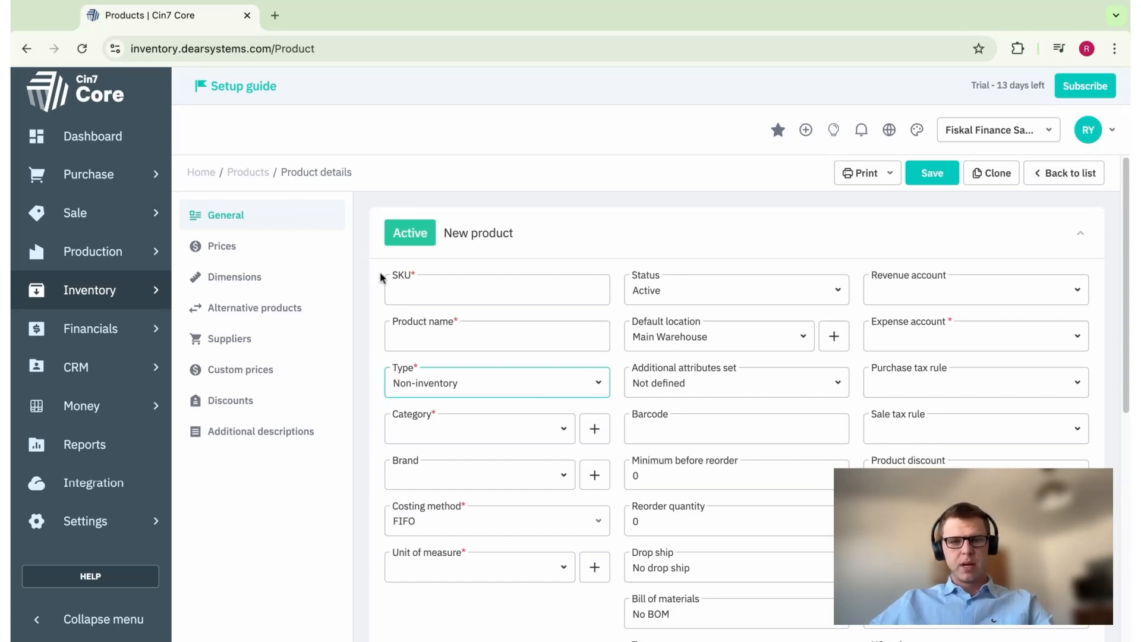
pyautogui.click(485, 285)
pyautogui.click(584, 240)
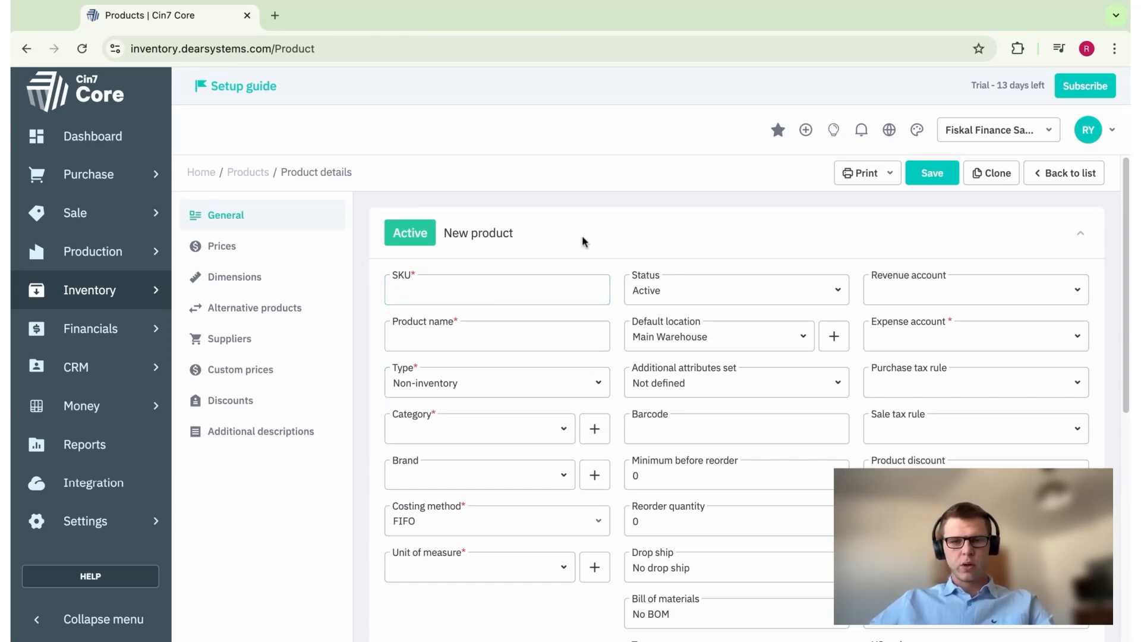
# Step: Enter NII-BLACKPEN as the SKU and Black Pens as the product name
pyautogui.click(466, 286)
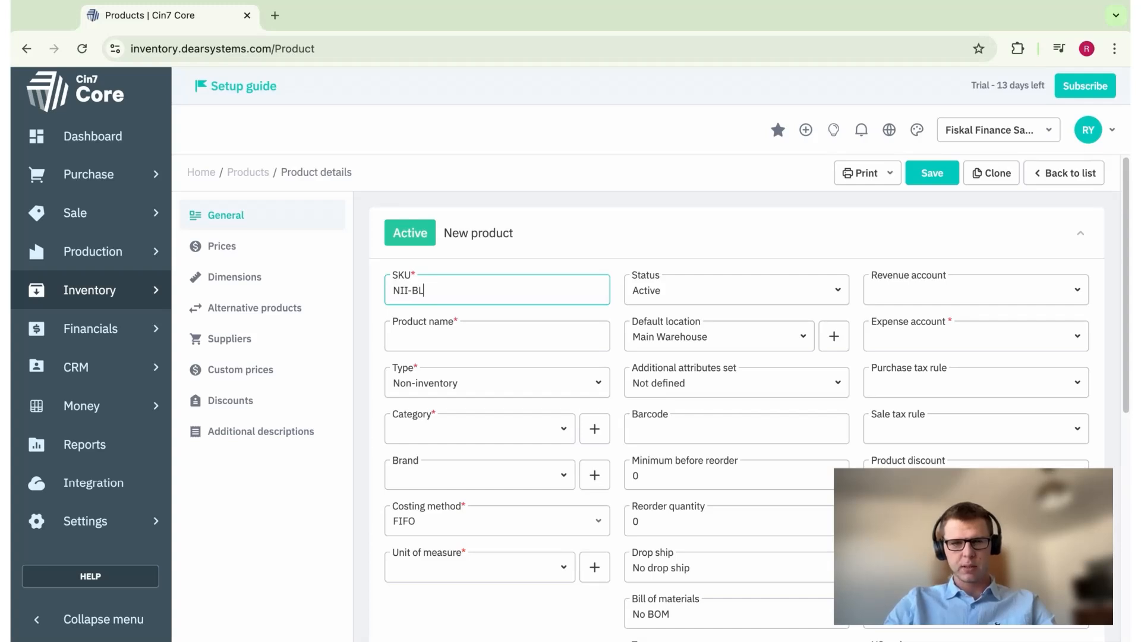
pyautogui.write('N')
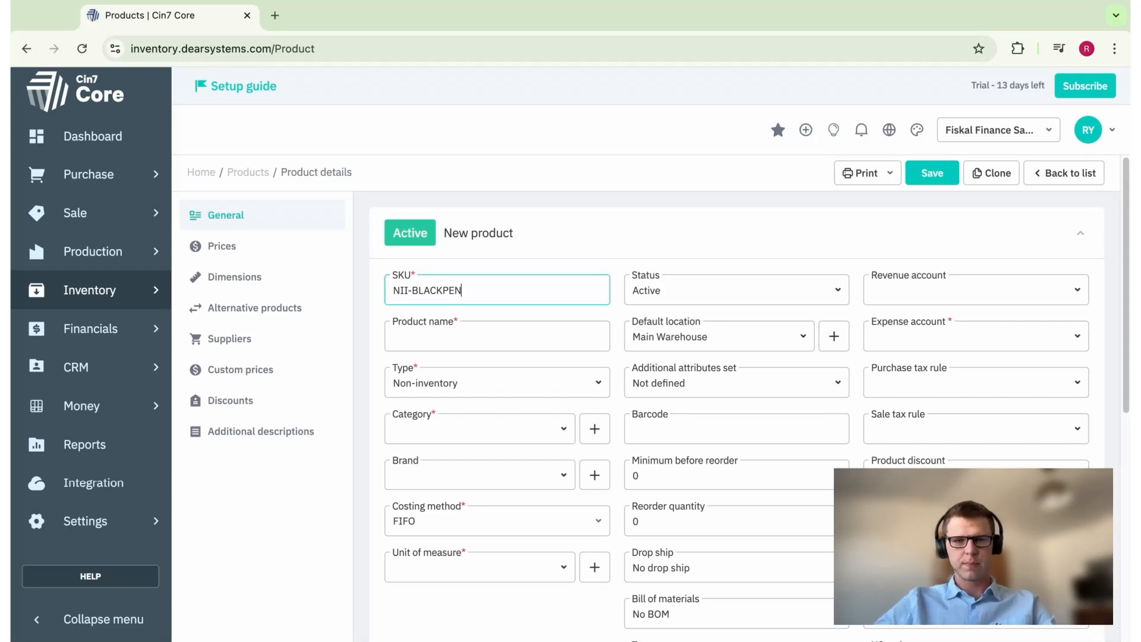
pyautogui.click(510, 339)
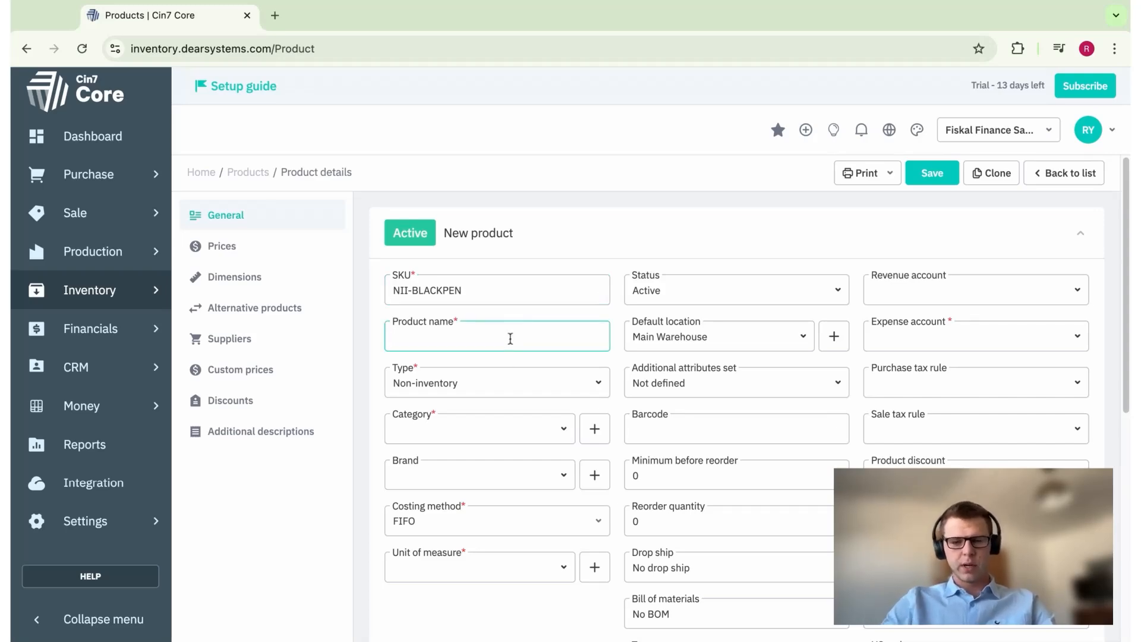
pyautogui.write('Black B')
pyautogui.write('ens')
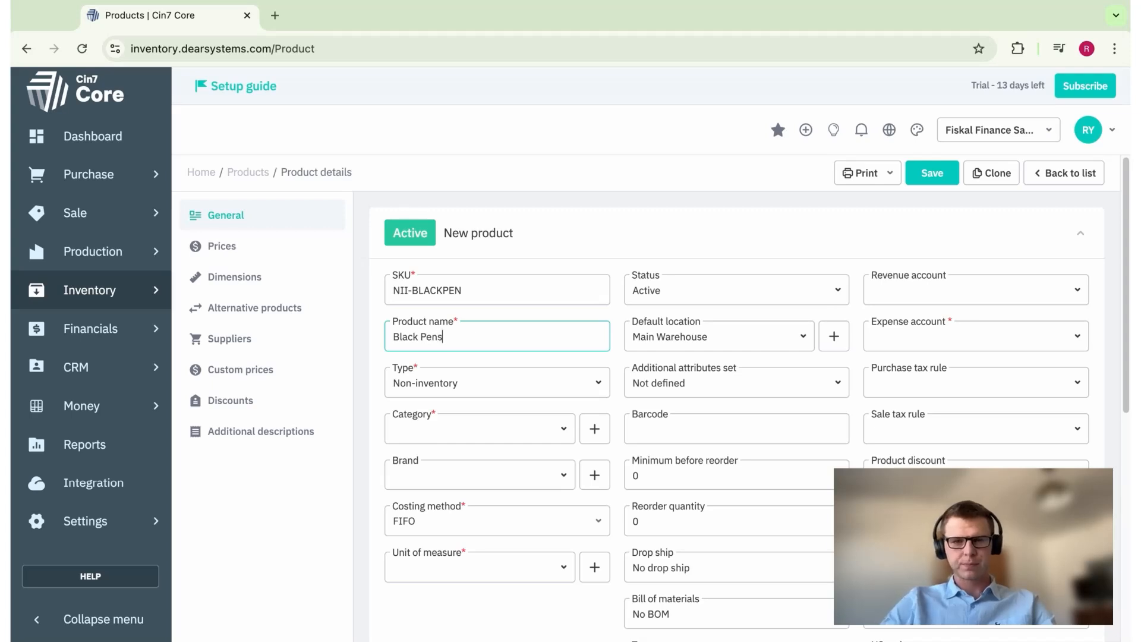
pyautogui.click(622, 323)
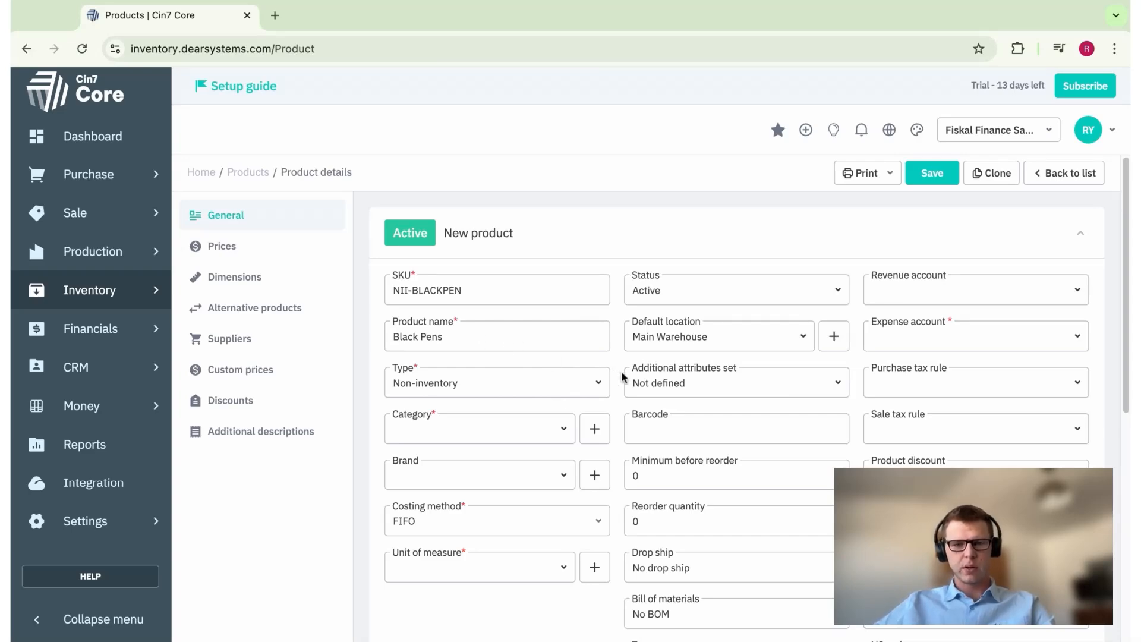
# Step: Assign the product to the Office Supplies category
pyautogui.scroll(-1, 618, 375)
pyautogui.click(565, 423)
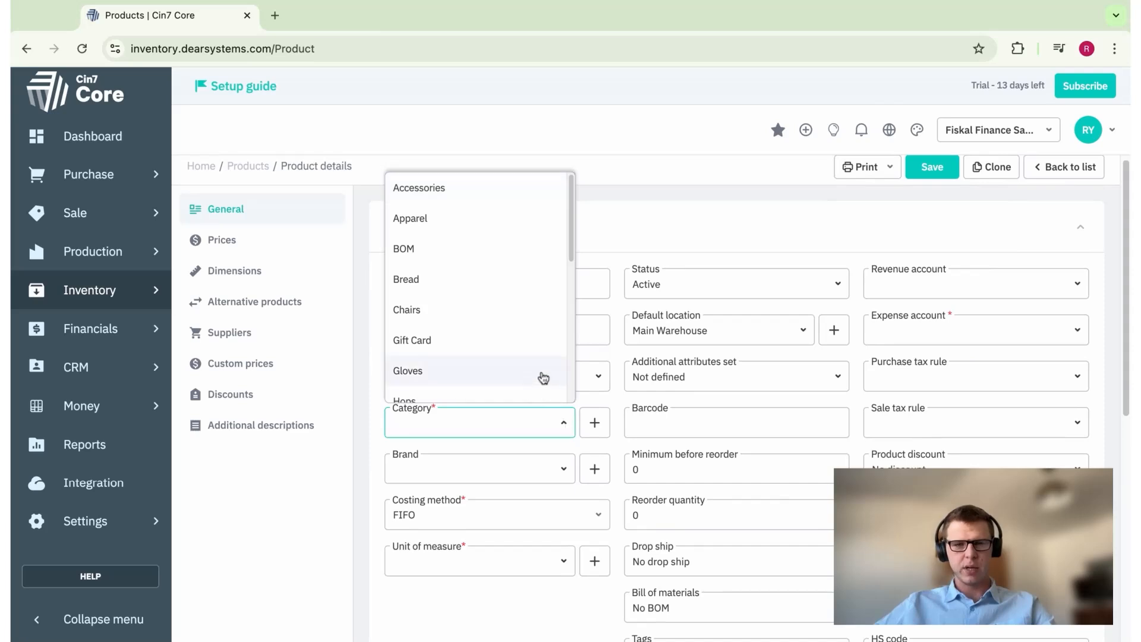
pyautogui.scroll(-2, 544, 373)
pyautogui.scroll(-3, 542, 373)
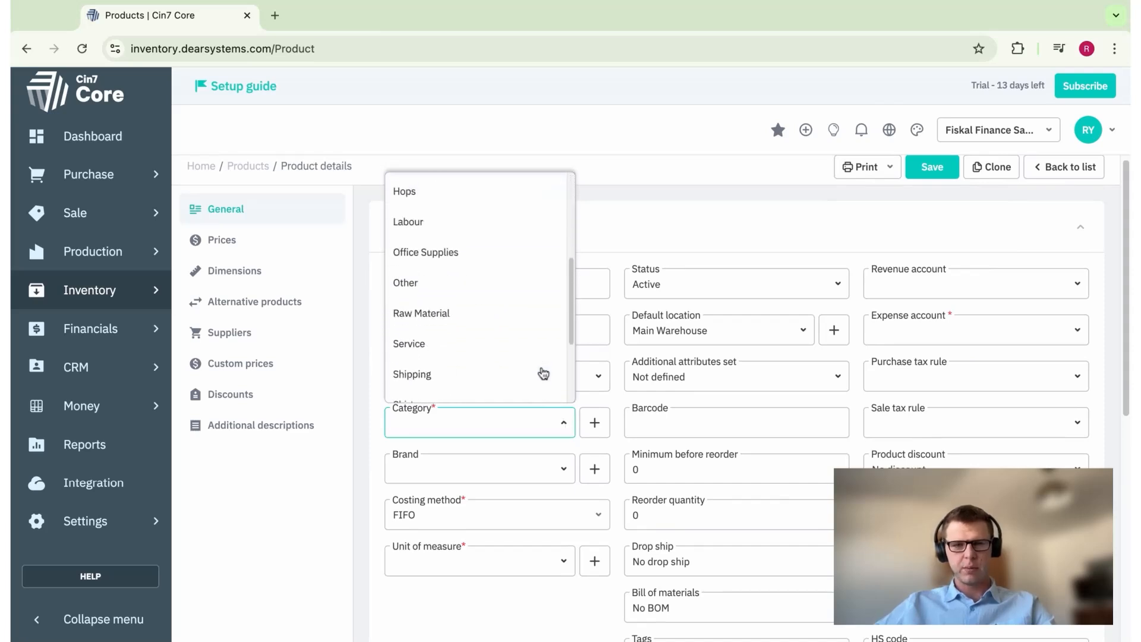
pyautogui.scroll(1, 540, 372)
pyautogui.click(475, 290)
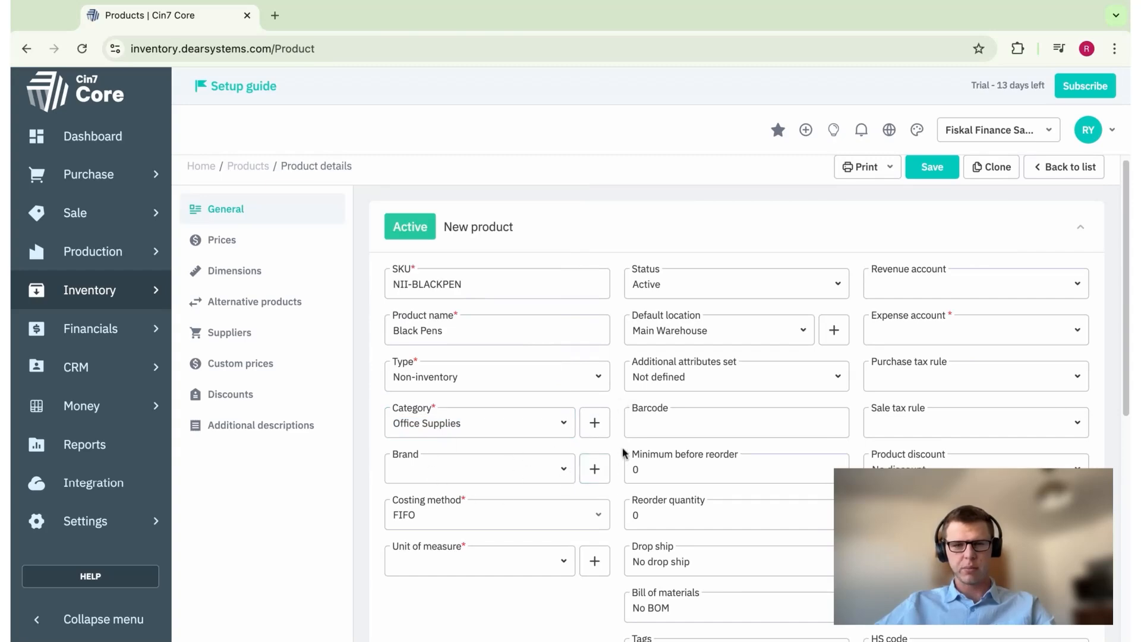
# Step: Set the product's unit of measure to Each
pyautogui.scroll(-1, 623, 447)
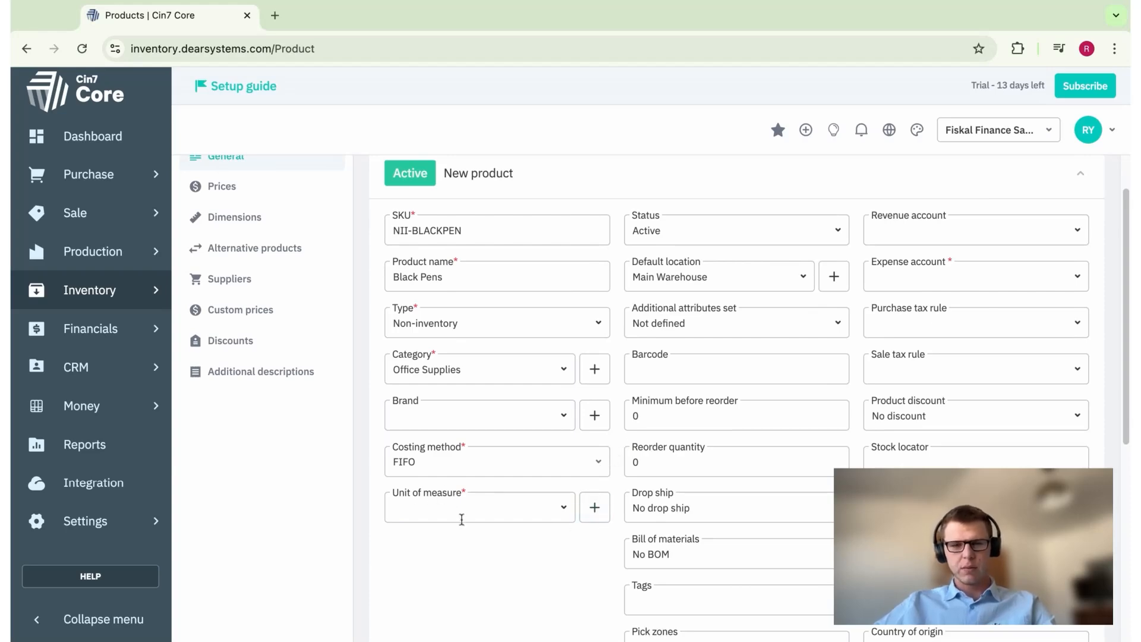
pyautogui.scroll(-1, 461, 519)
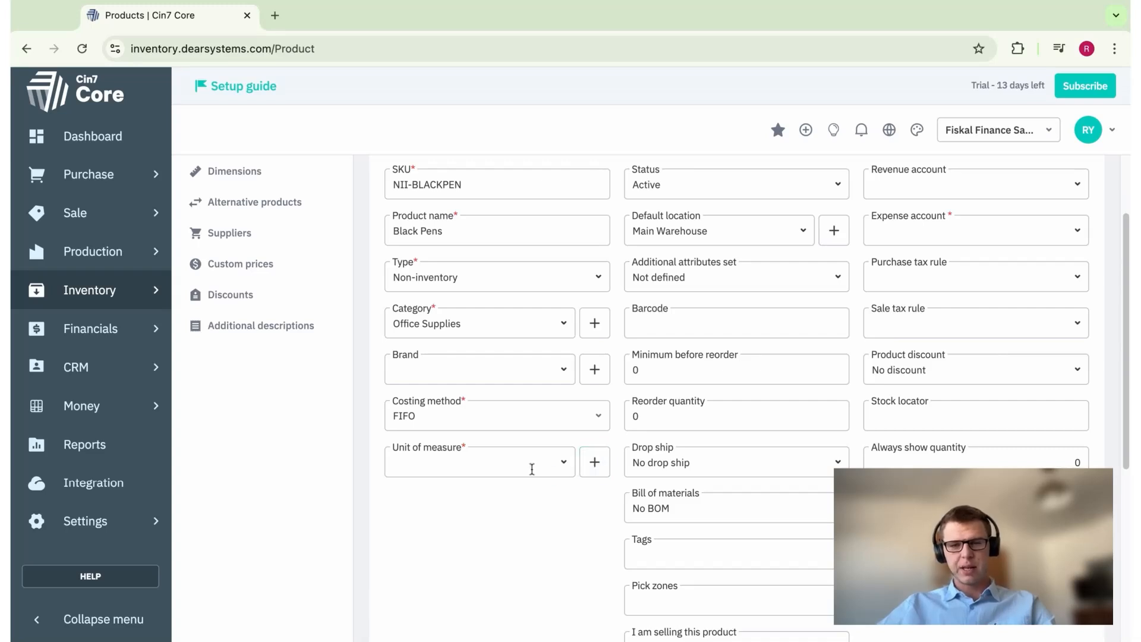
pyautogui.click(563, 471)
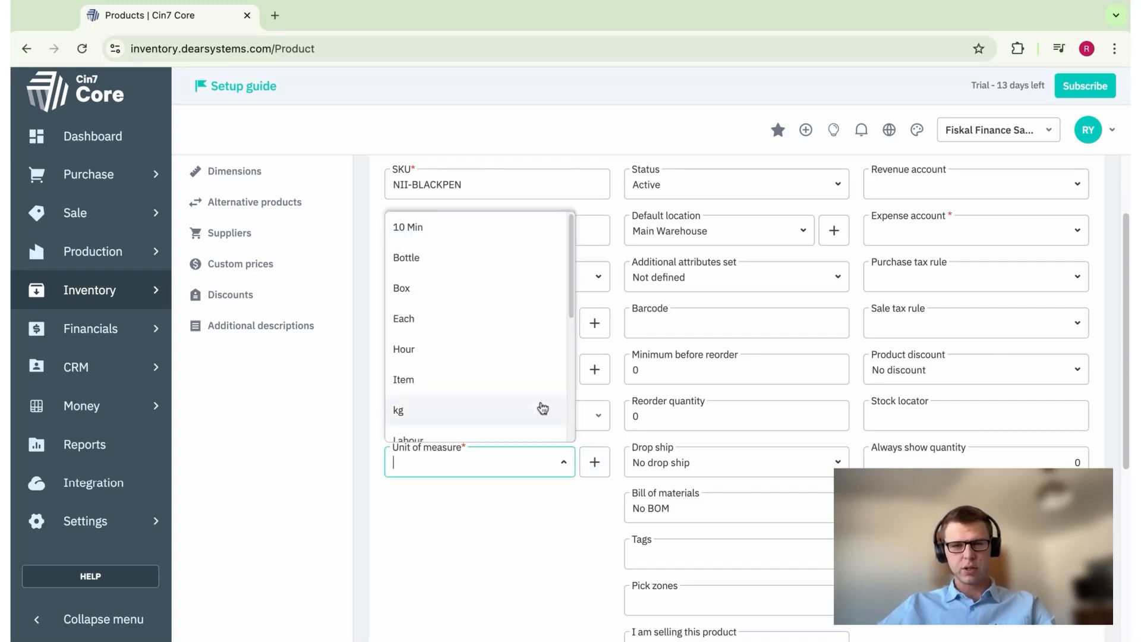
pyautogui.click(448, 323)
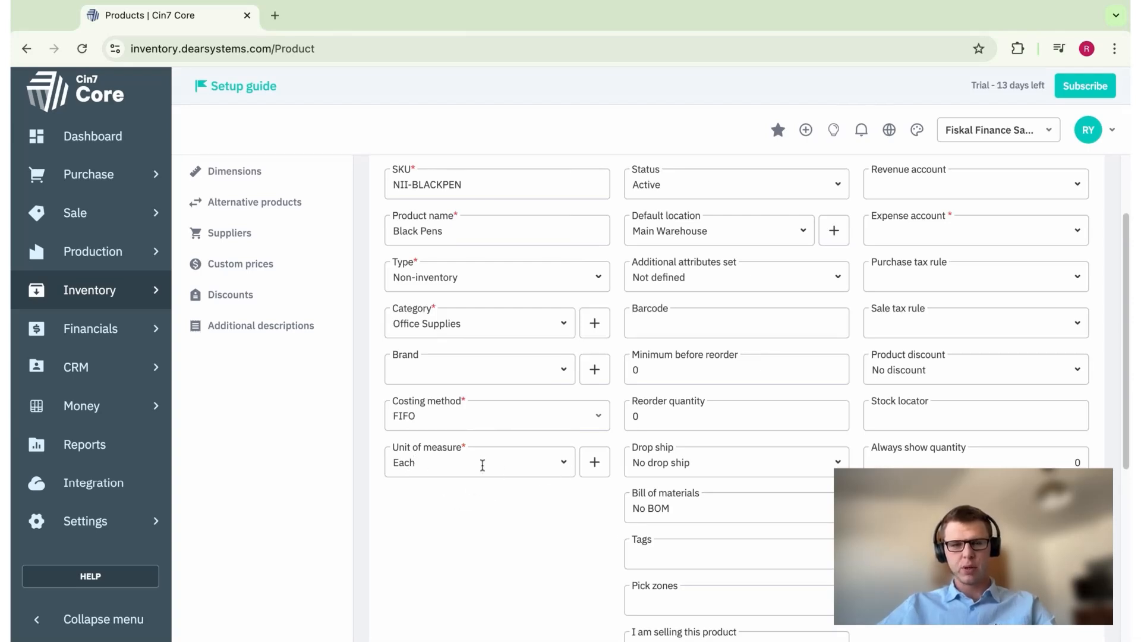
# Step: Change the product's unit of measure to Box
pyautogui.click(563, 470)
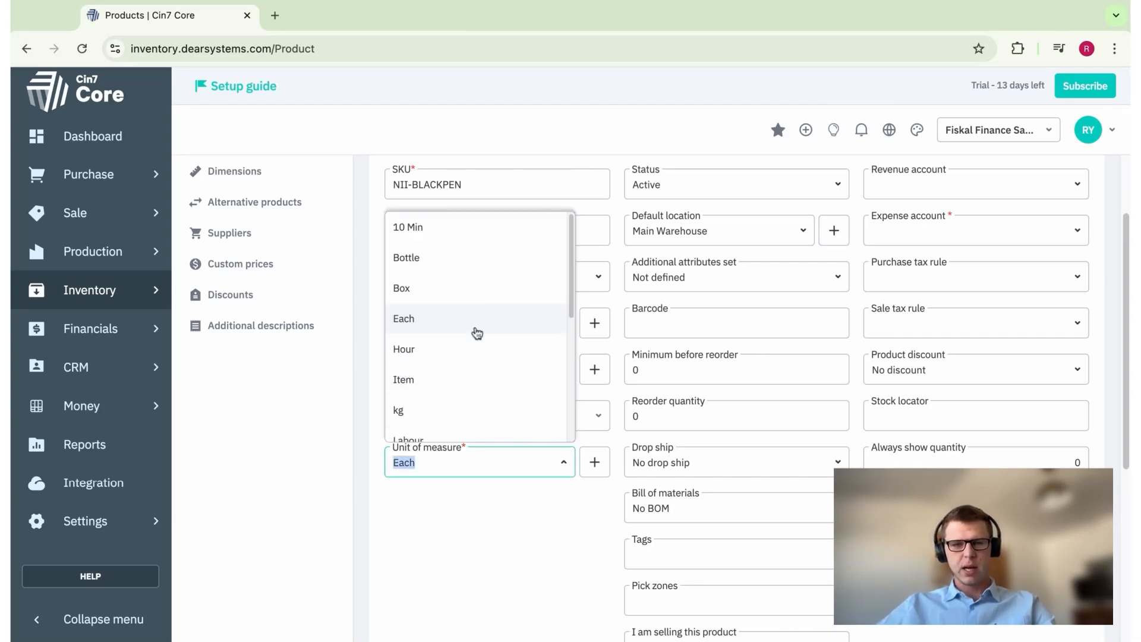
pyautogui.click(439, 294)
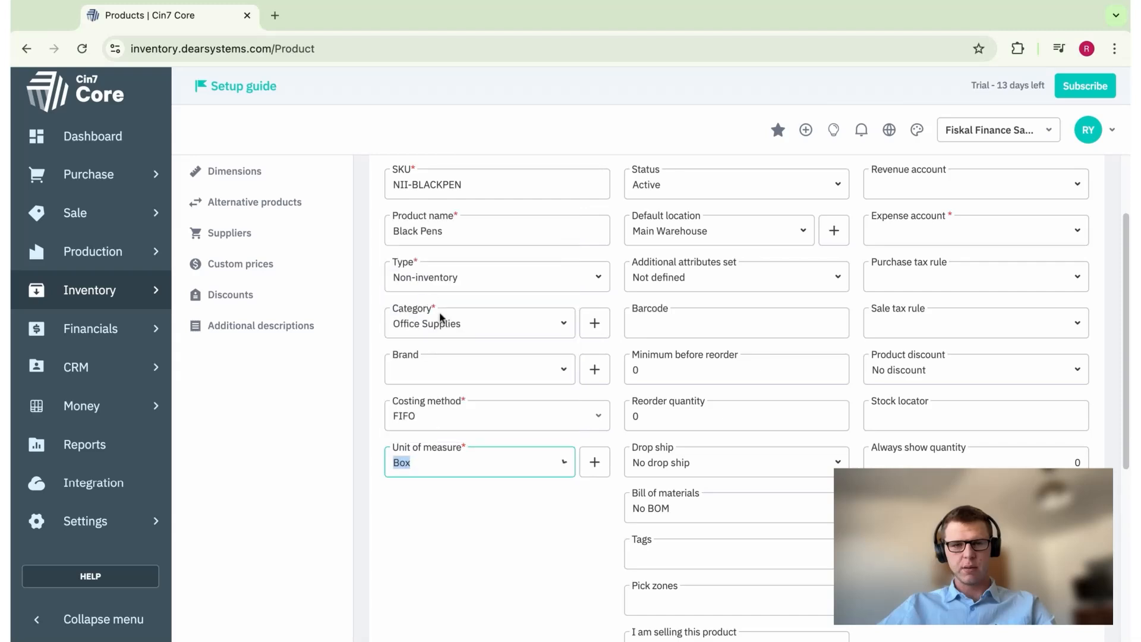
pyautogui.click(533, 498)
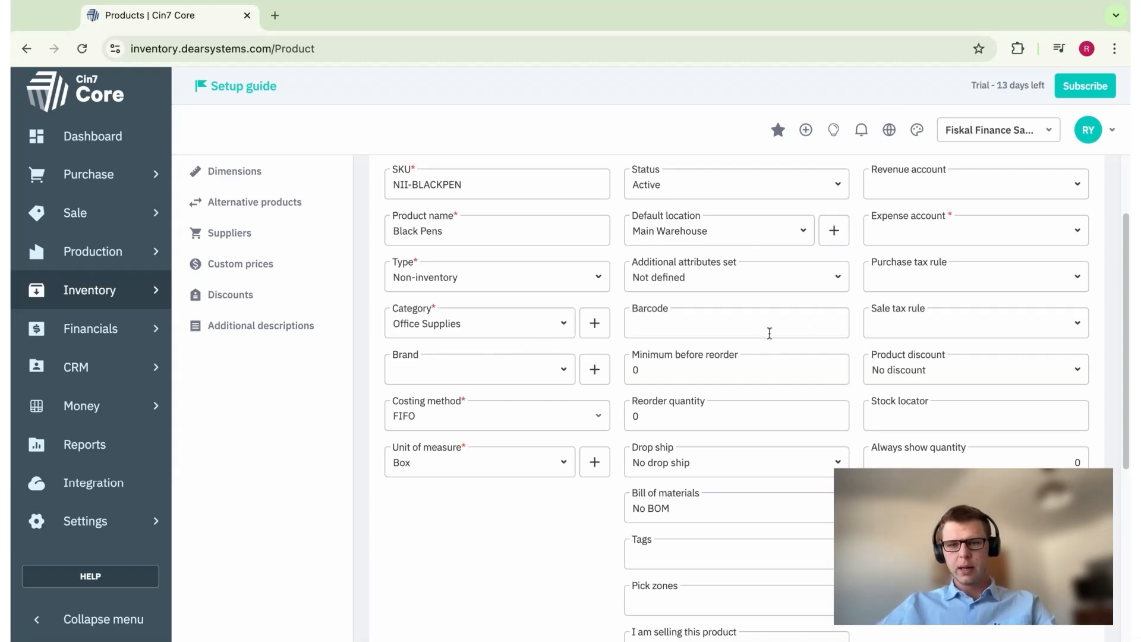
pyautogui.click(700, 329)
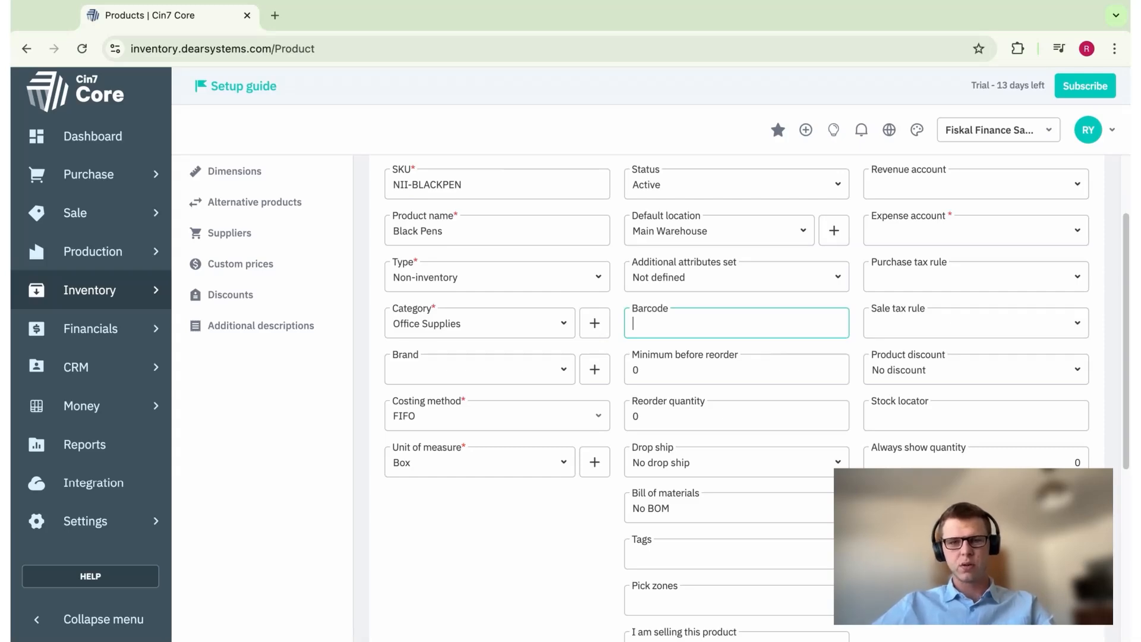
pyautogui.moveTo(453, 231); pyautogui.dragTo(402, 231)
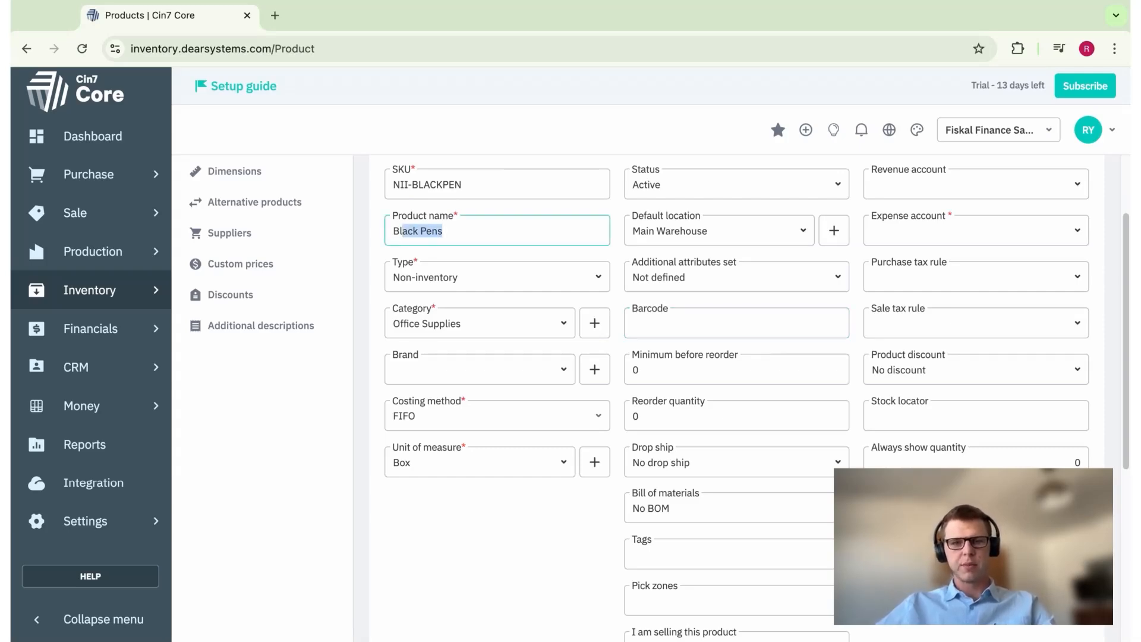
pyautogui.click(564, 257)
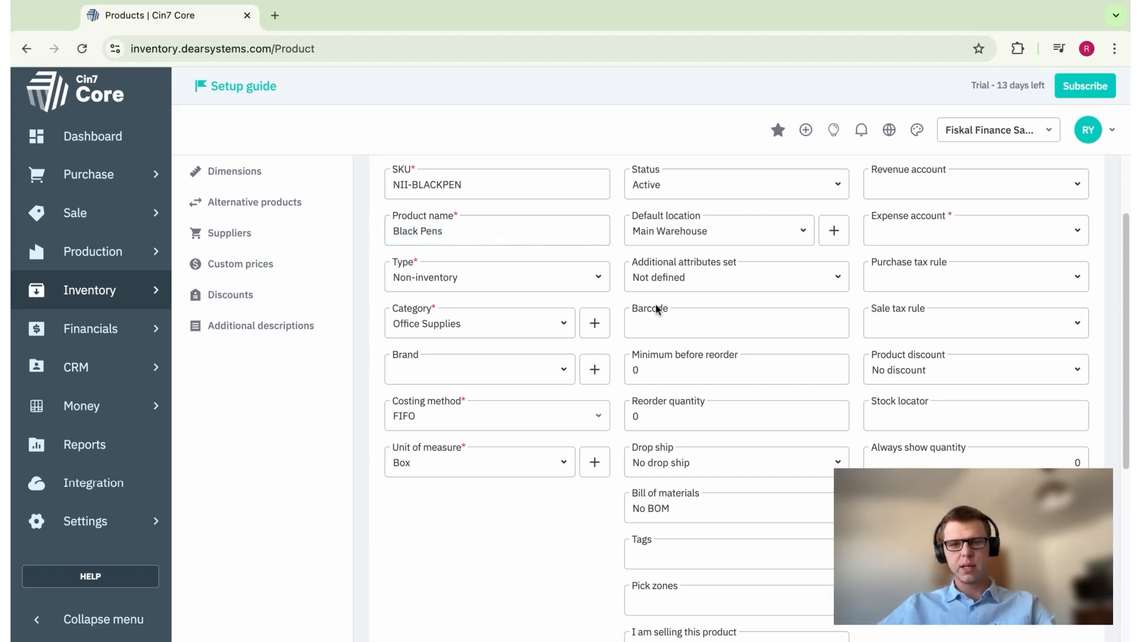
pyautogui.click(683, 328)
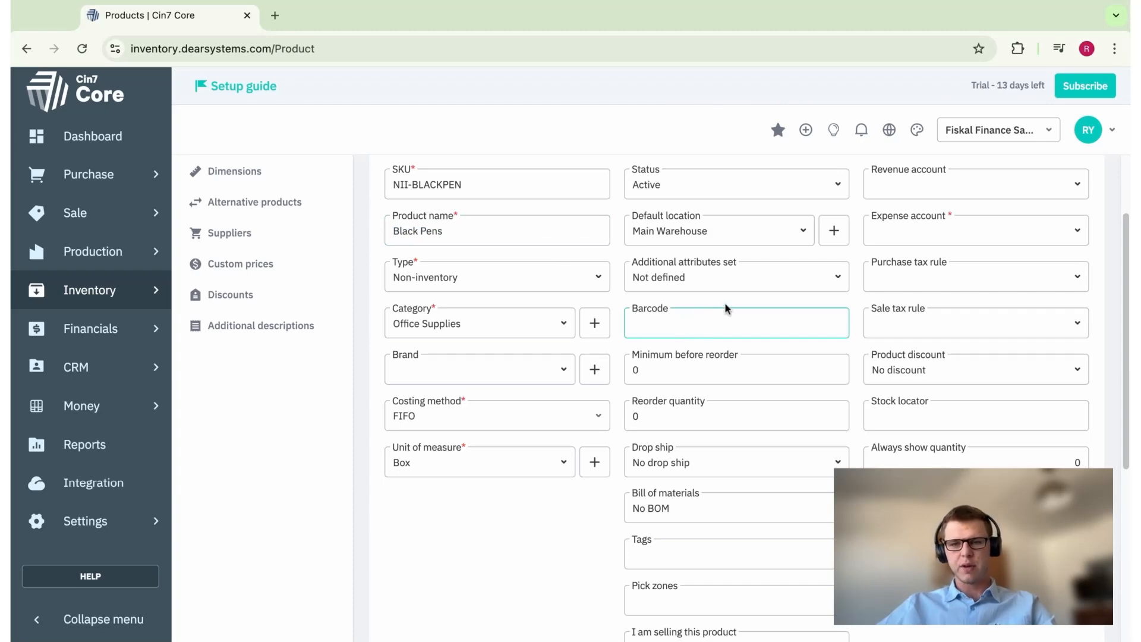
pyautogui.click(726, 308)
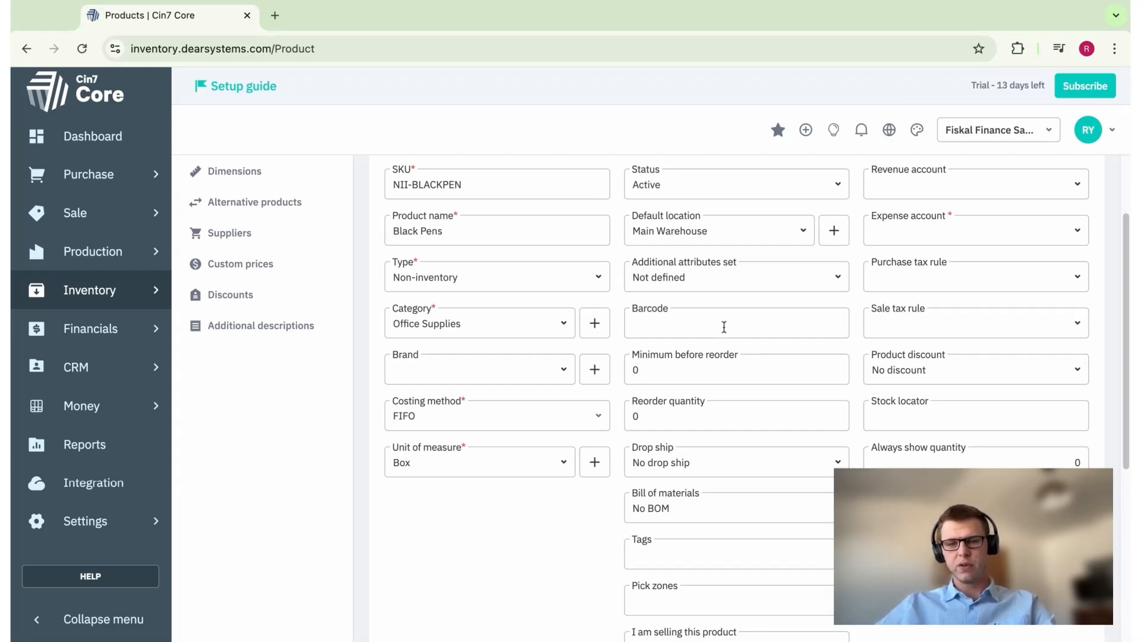
# Step: Set the minimum before reorder to 2 and the reorder quantity to 5
pyautogui.scroll(-1, 737, 357)
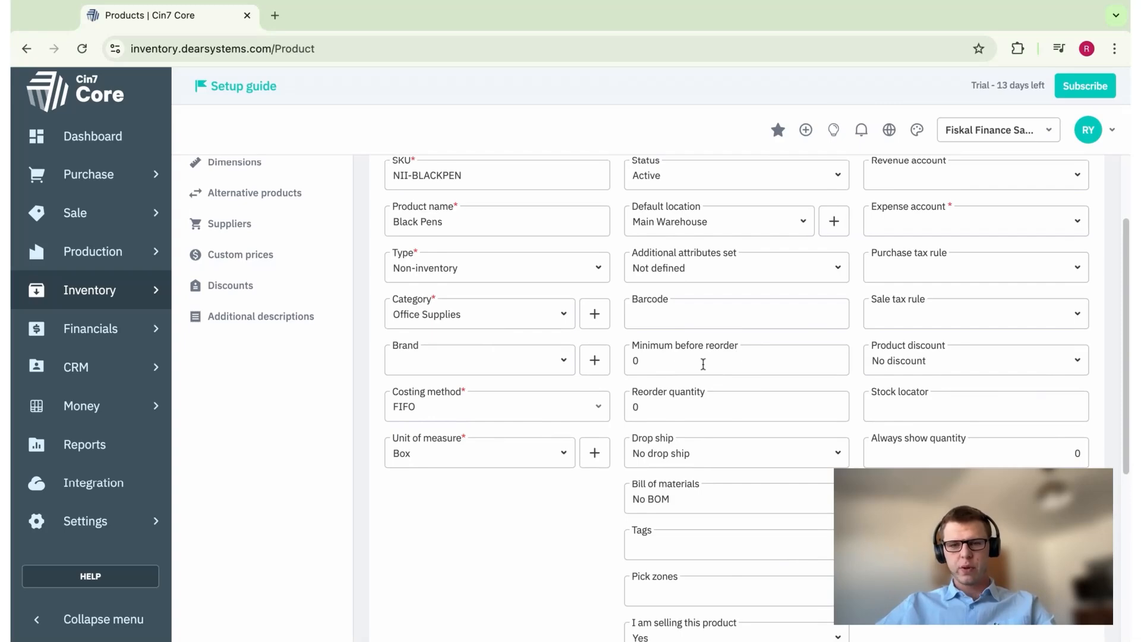
pyautogui.click(703, 364)
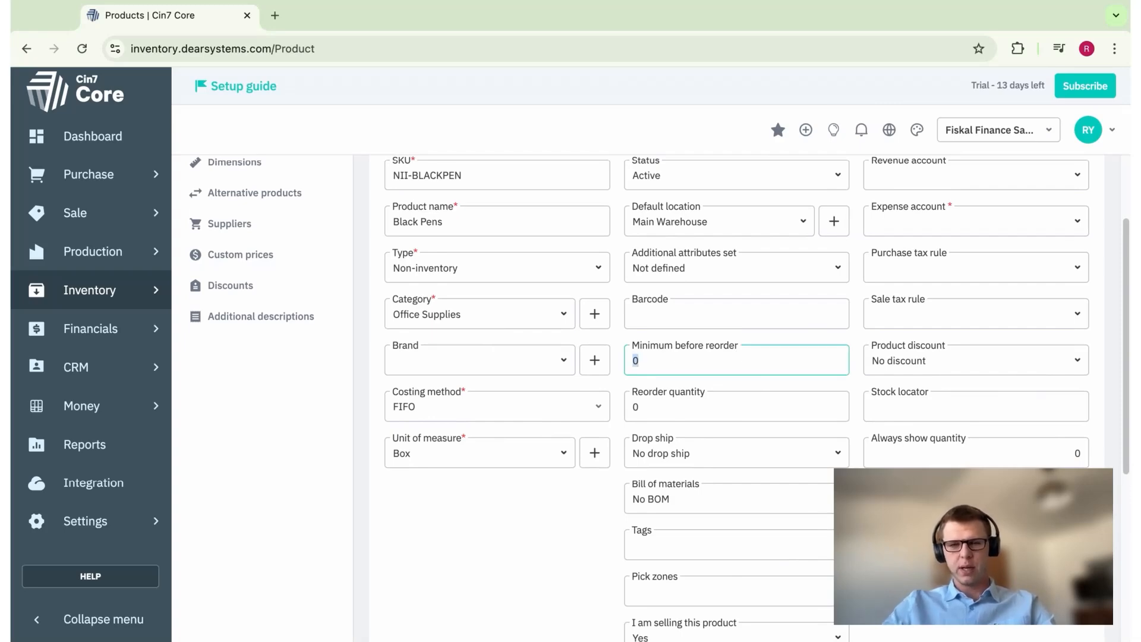
pyautogui.write('2')
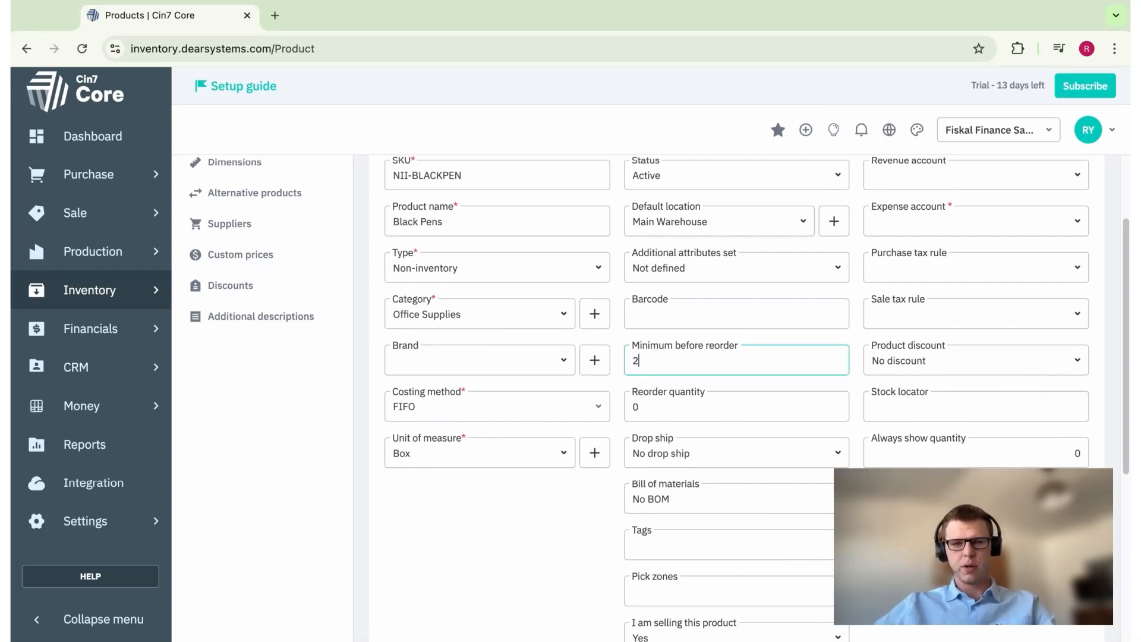
pyautogui.click(704, 406)
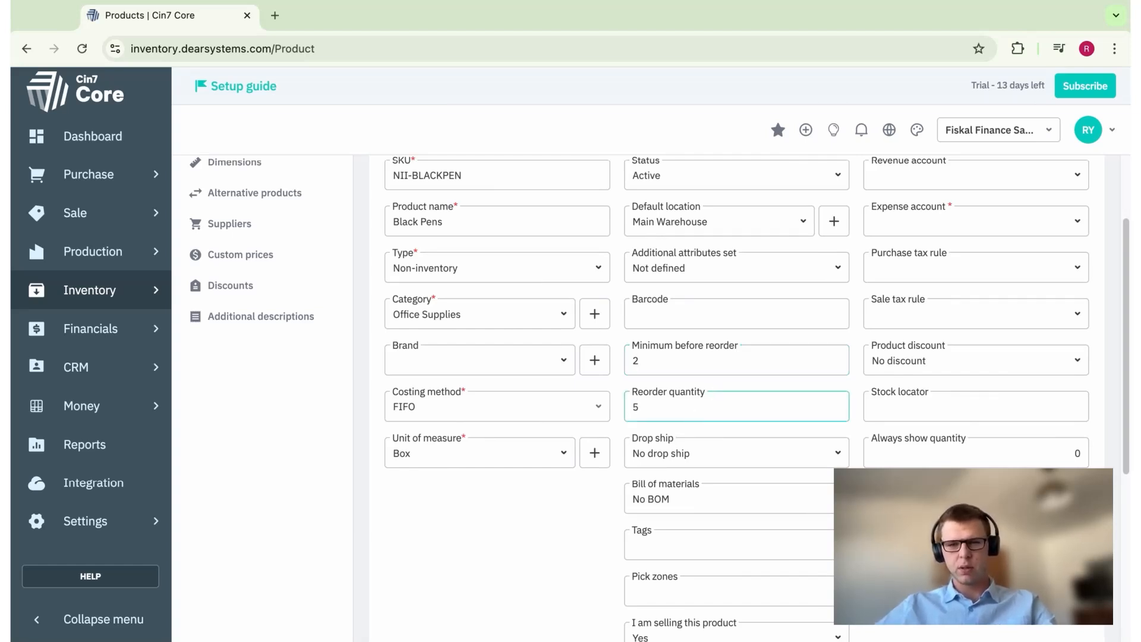
pyautogui.click(857, 397)
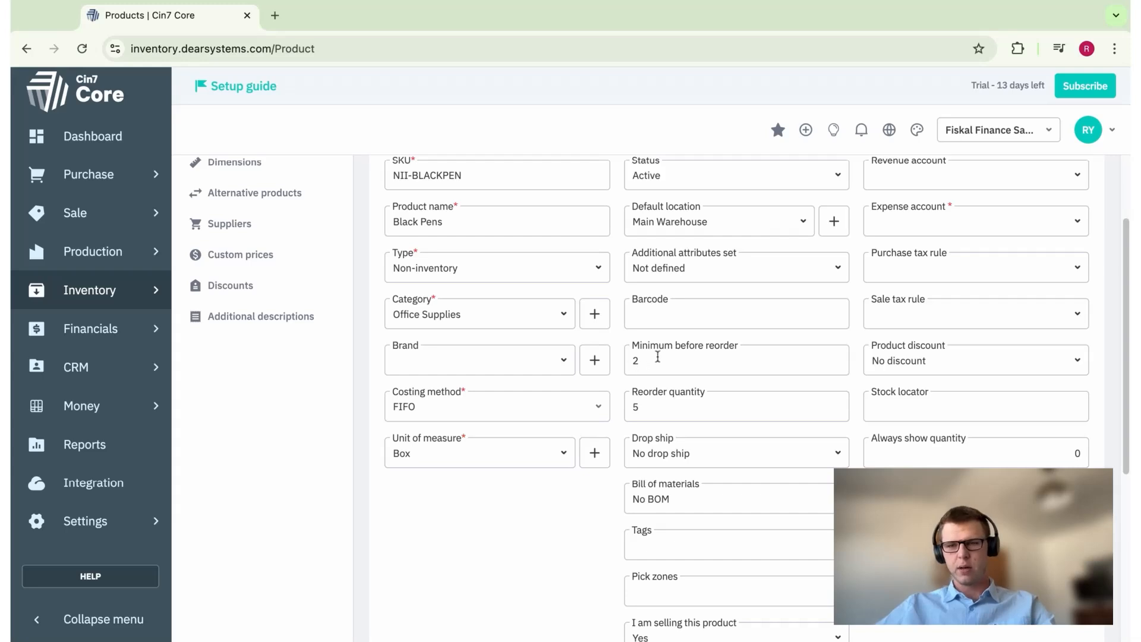
# Step: Enter Office Supplies Cabinet as the product's pick zone
pyautogui.scroll(-1, 832, 392)
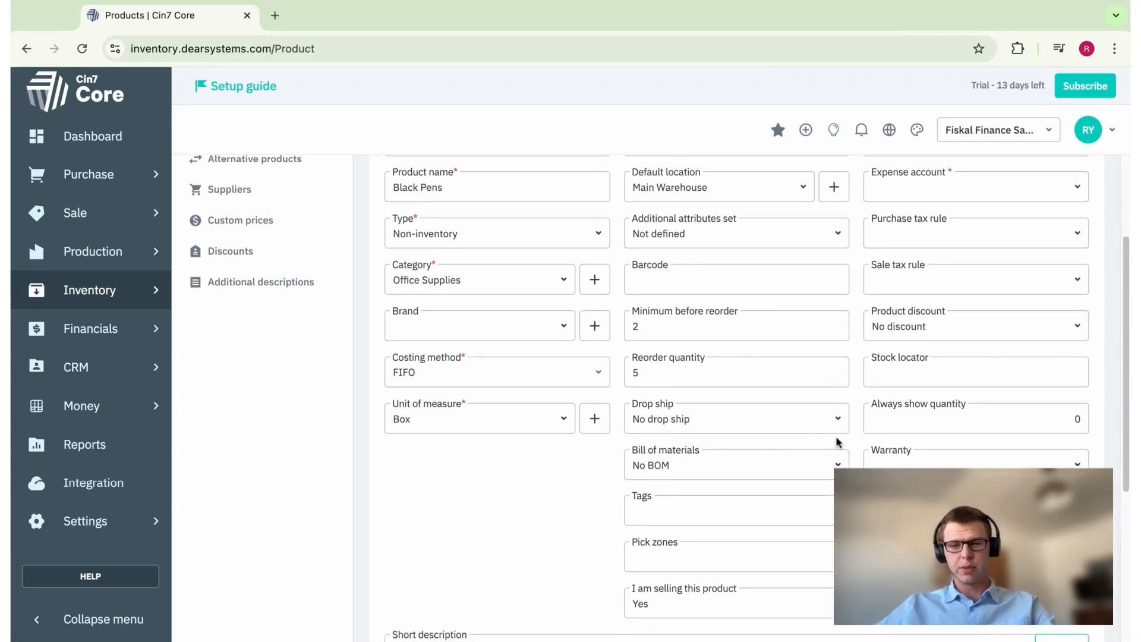
pyautogui.scroll(-1, 836, 440)
pyautogui.scroll(-2, 797, 422)
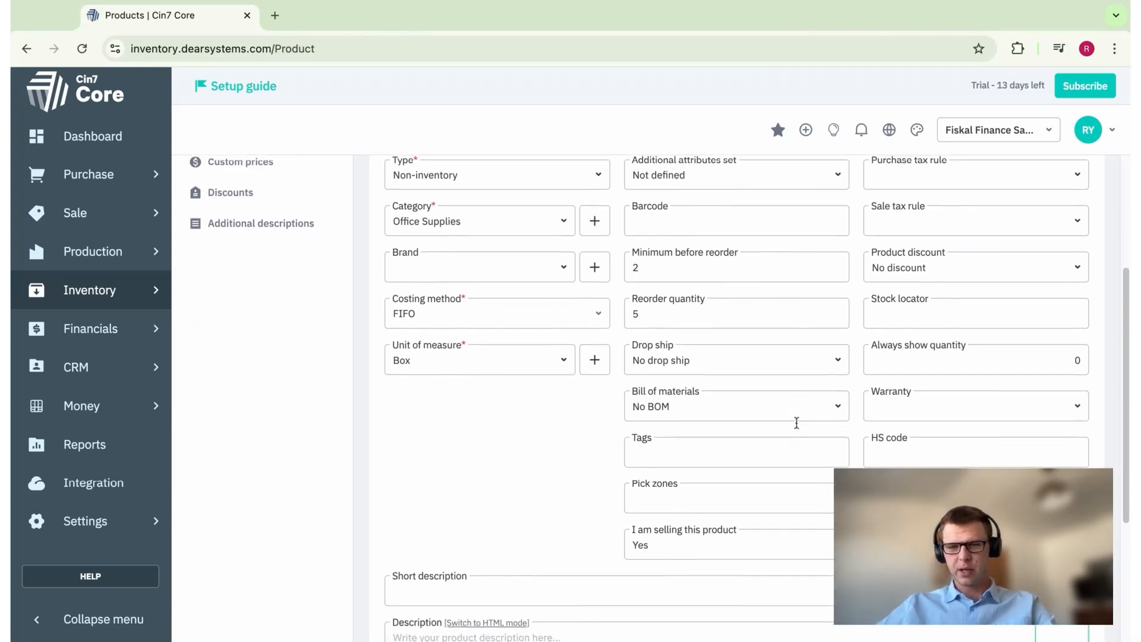
pyautogui.click(731, 420)
pyautogui.click(768, 450)
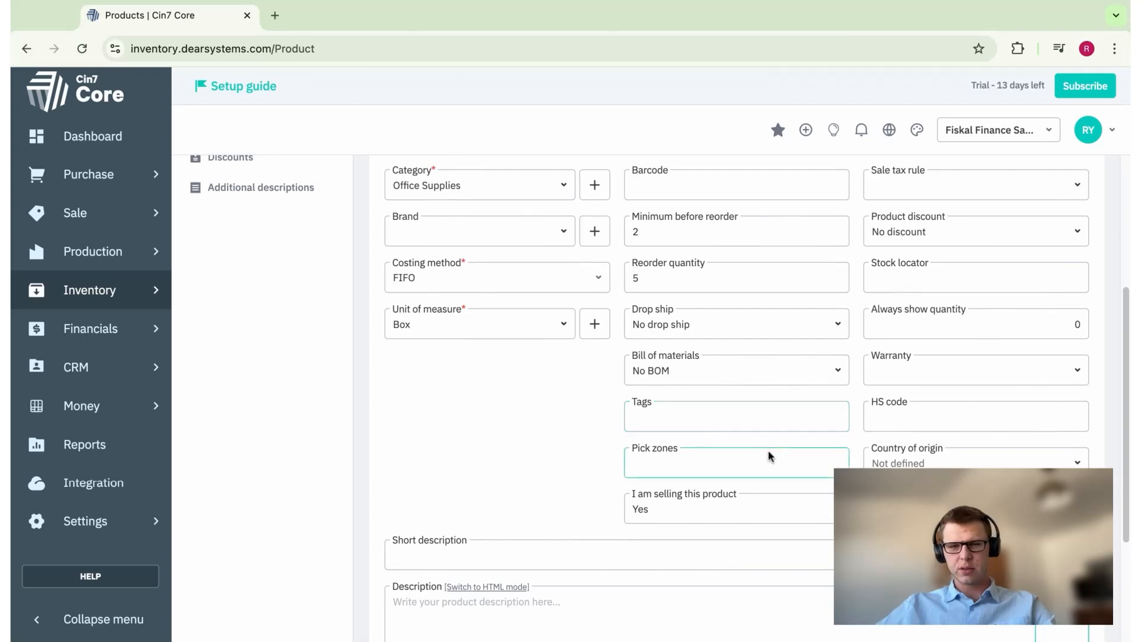
pyautogui.scroll(-1, 768, 451)
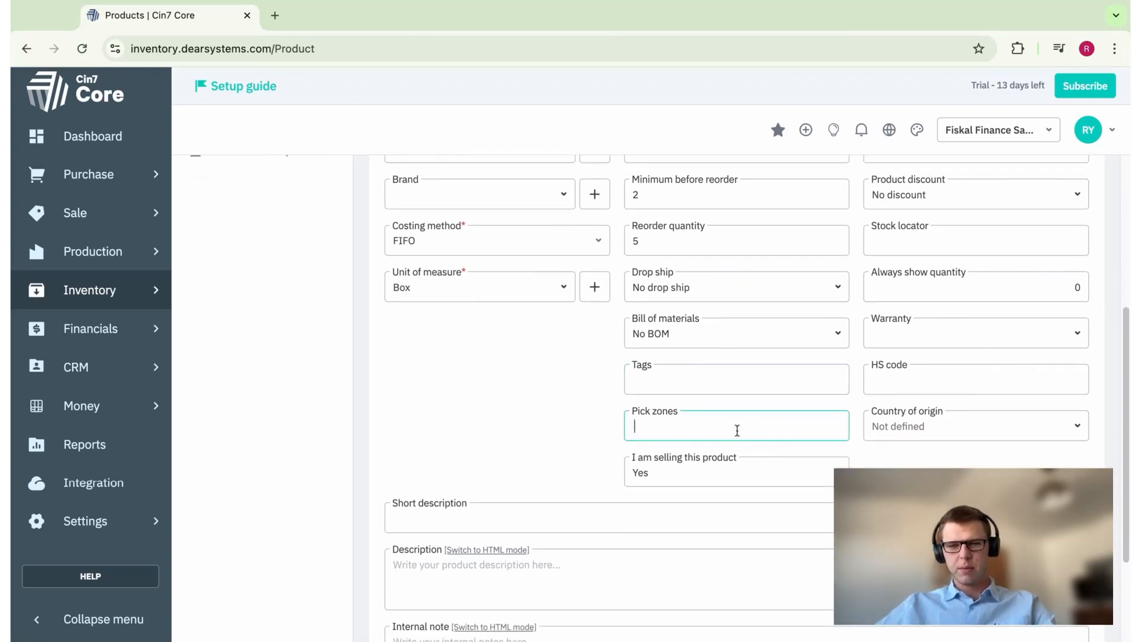
pyautogui.write('Off')
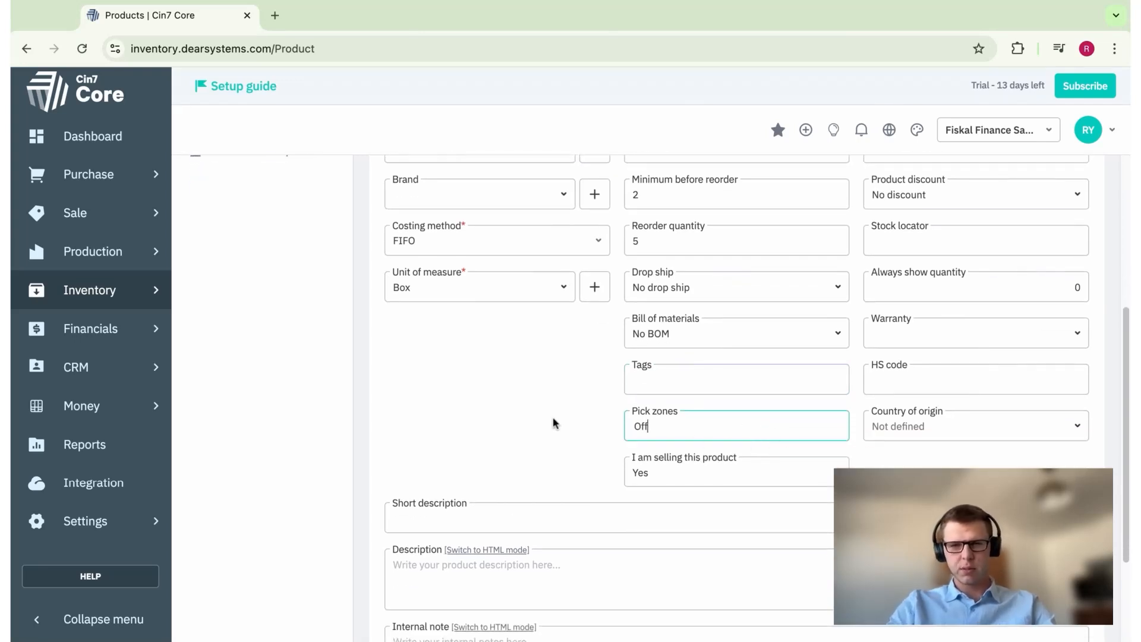
pyautogui.write('ice Supplie')
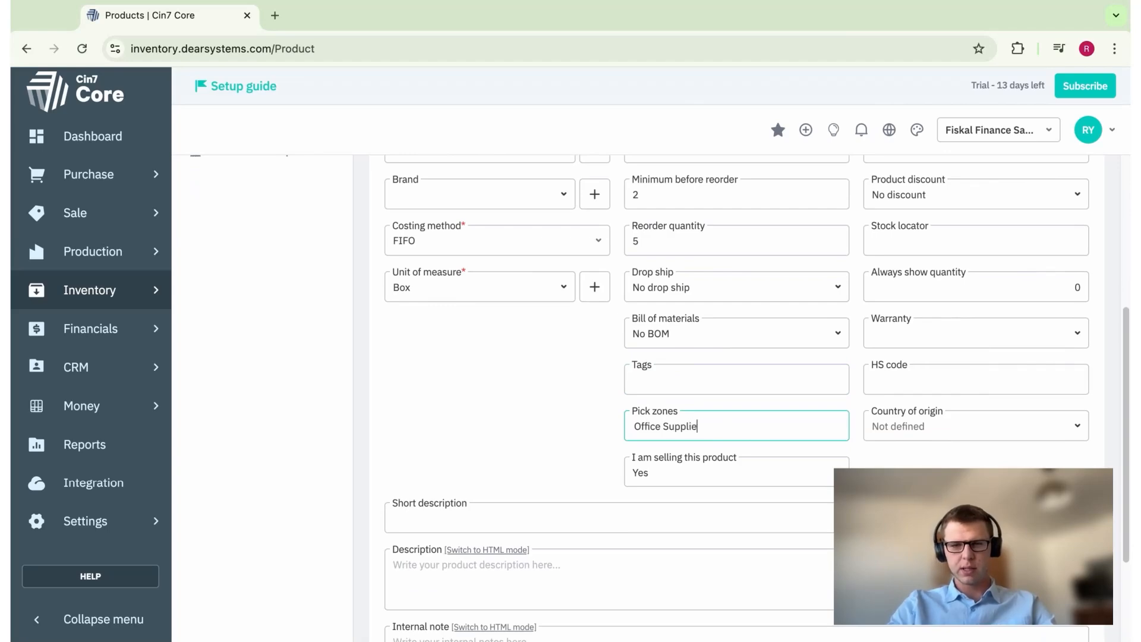
pyautogui.write('s Cabinet')
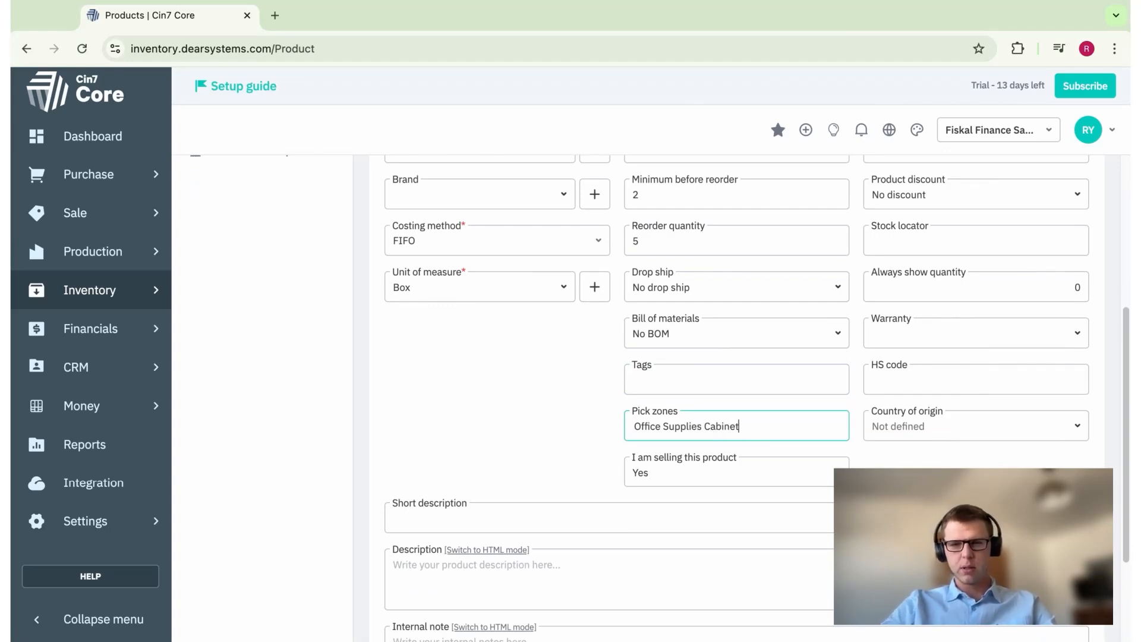
pyautogui.click(583, 413)
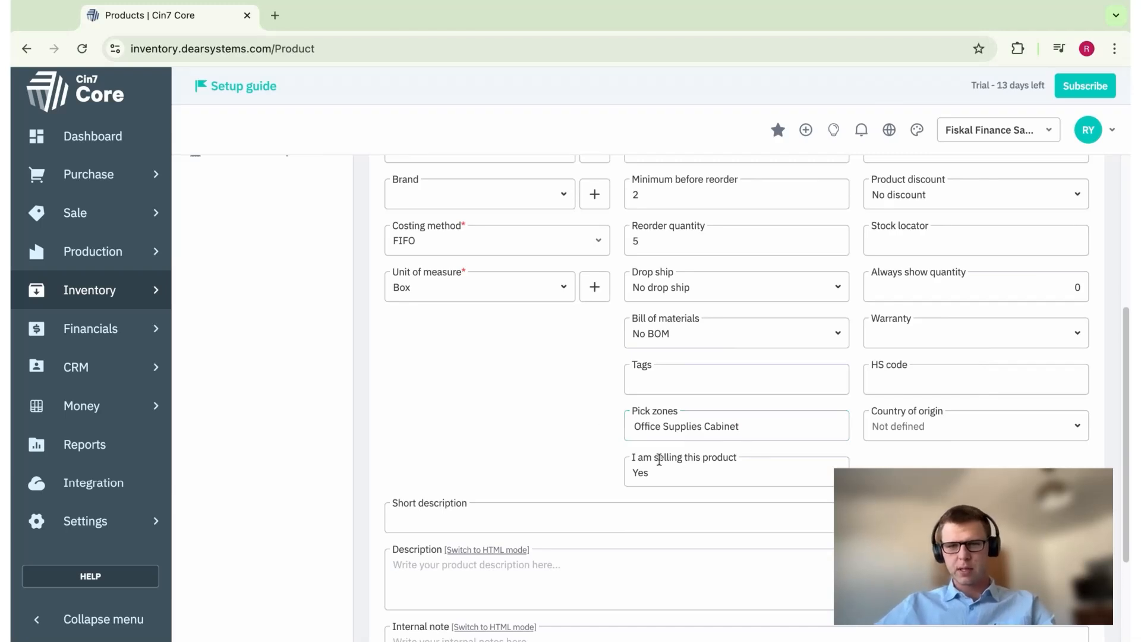
# Step: Switch the "I am selling this product" setting to No and back to Yes
pyautogui.click(831, 479)
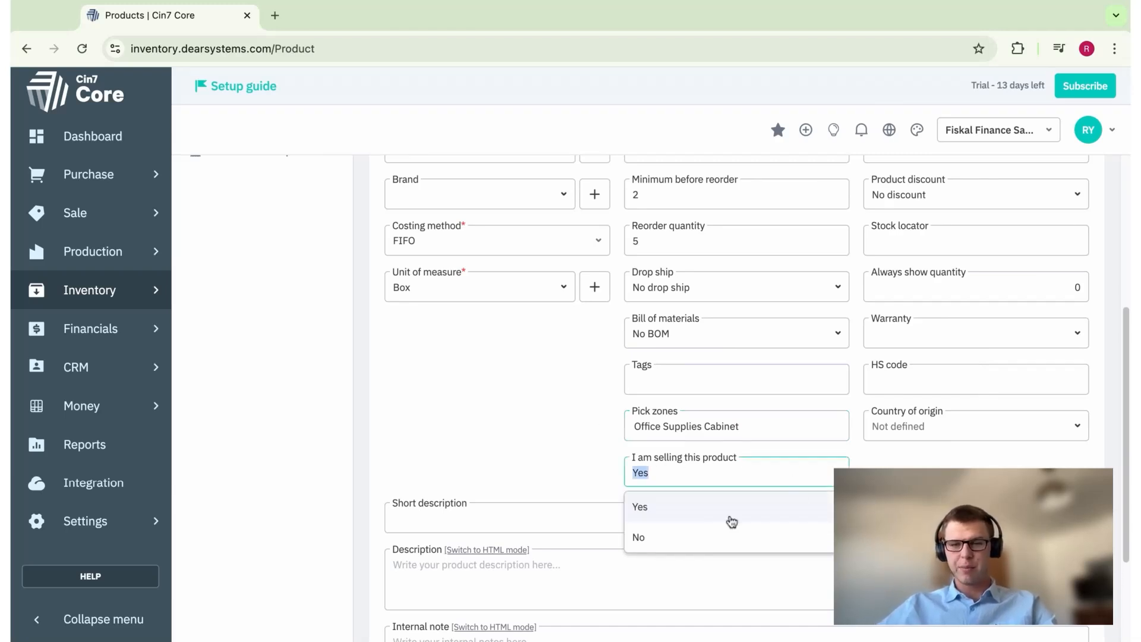
pyautogui.click(728, 535)
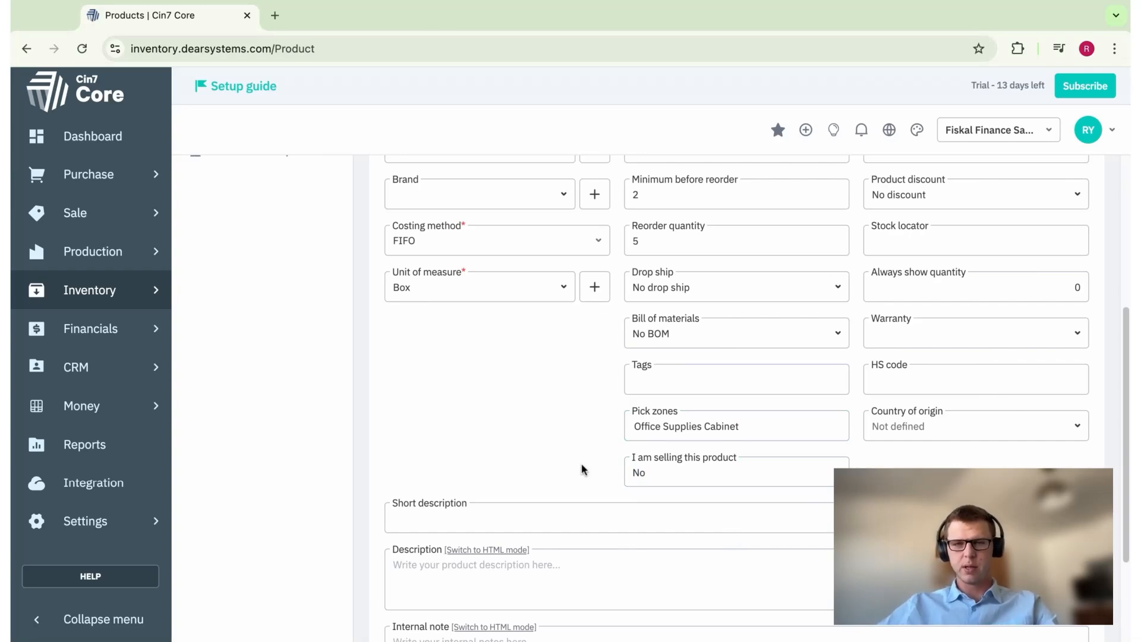
pyautogui.click(753, 470)
pyautogui.click(700, 507)
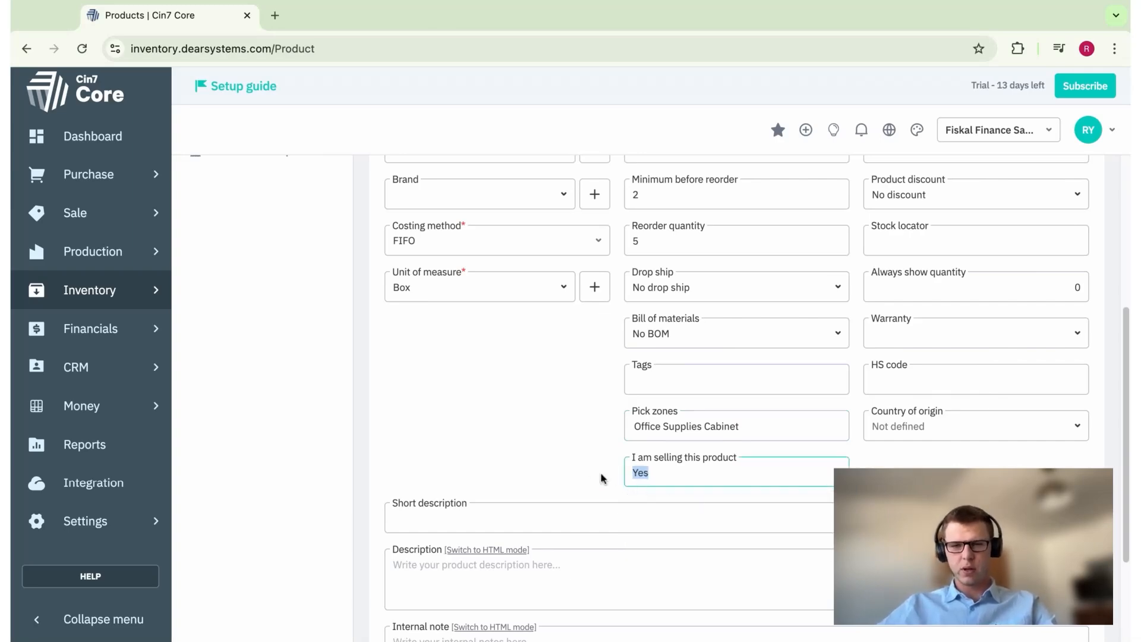
# Step: Assign 7150: Other Expense as the product's expense account
pyautogui.scroll(1, 612, 477)
pyautogui.scroll(1, 614, 480)
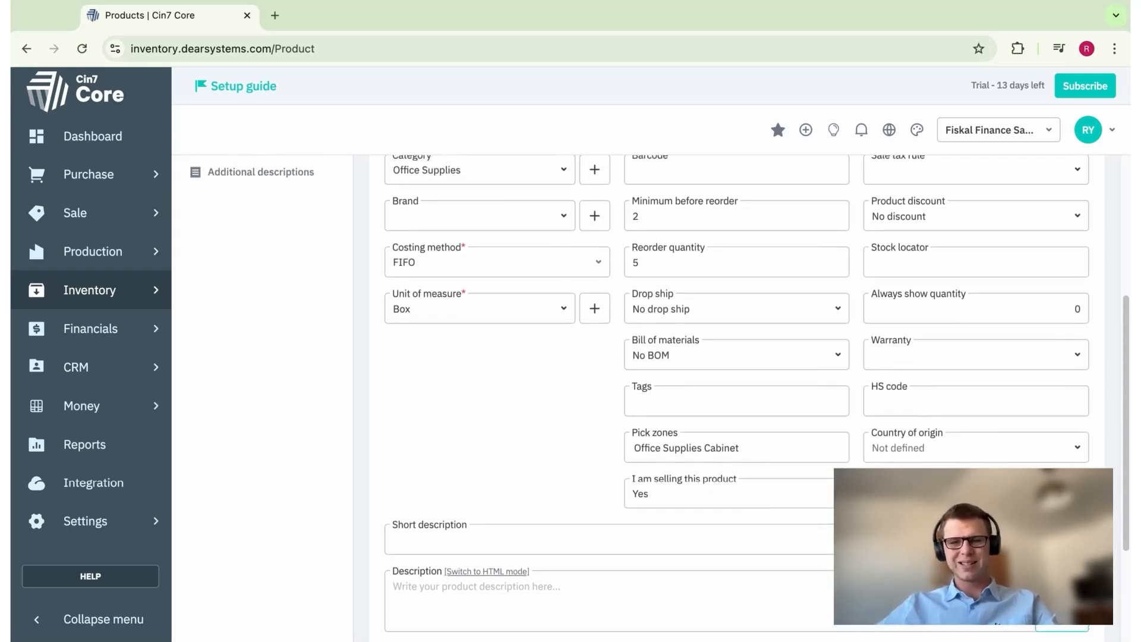
pyautogui.scroll(1, 737, 395)
pyautogui.scroll(2, 660, 392)
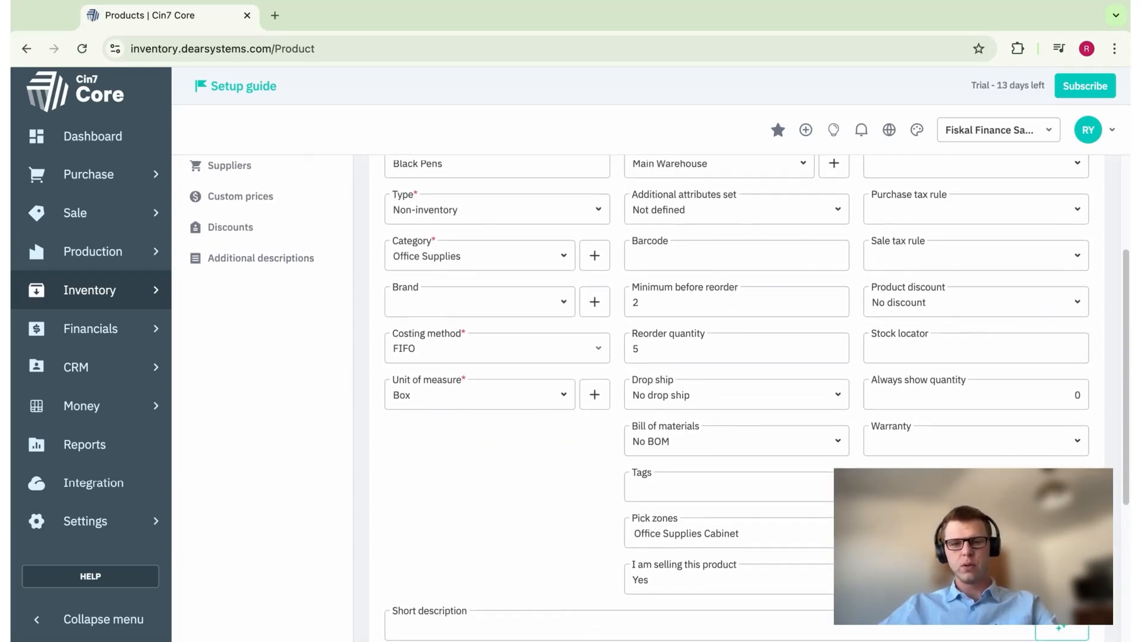
pyautogui.scroll(-1, 660, 392)
pyautogui.scroll(-1, 738, 392)
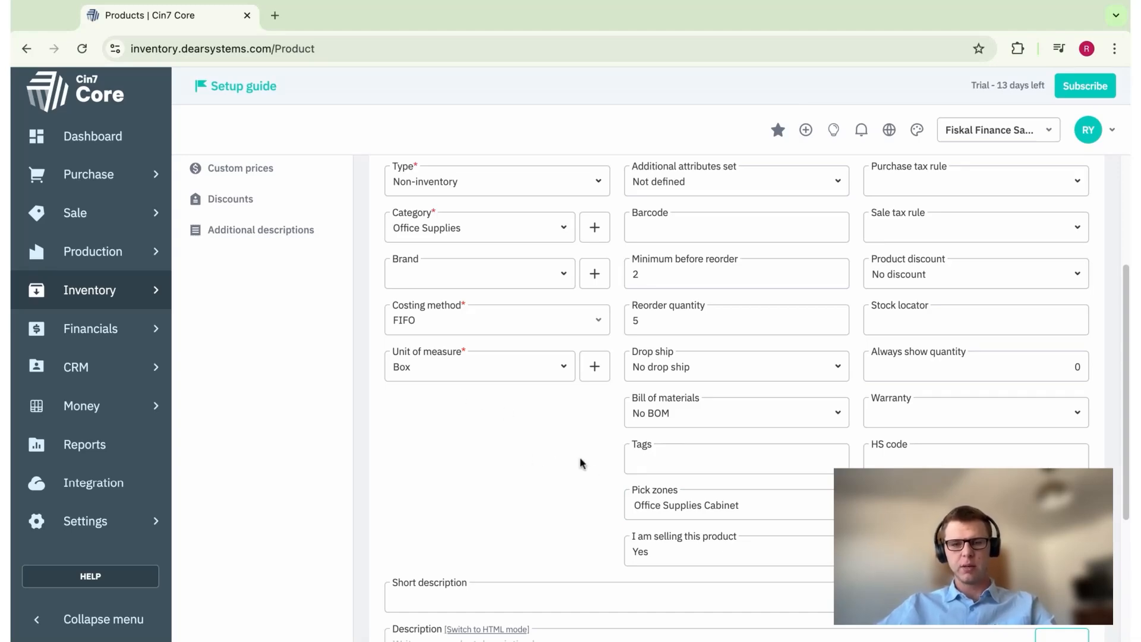
pyautogui.scroll(1, 580, 457)
pyautogui.scroll(3, 927, 437)
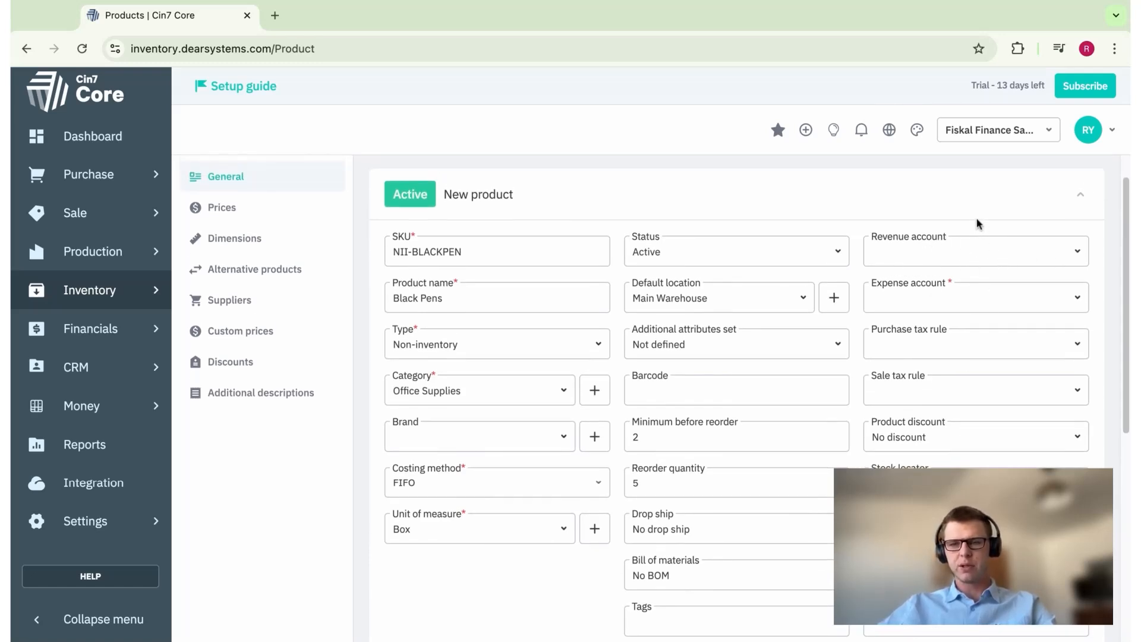
pyautogui.click(1073, 300)
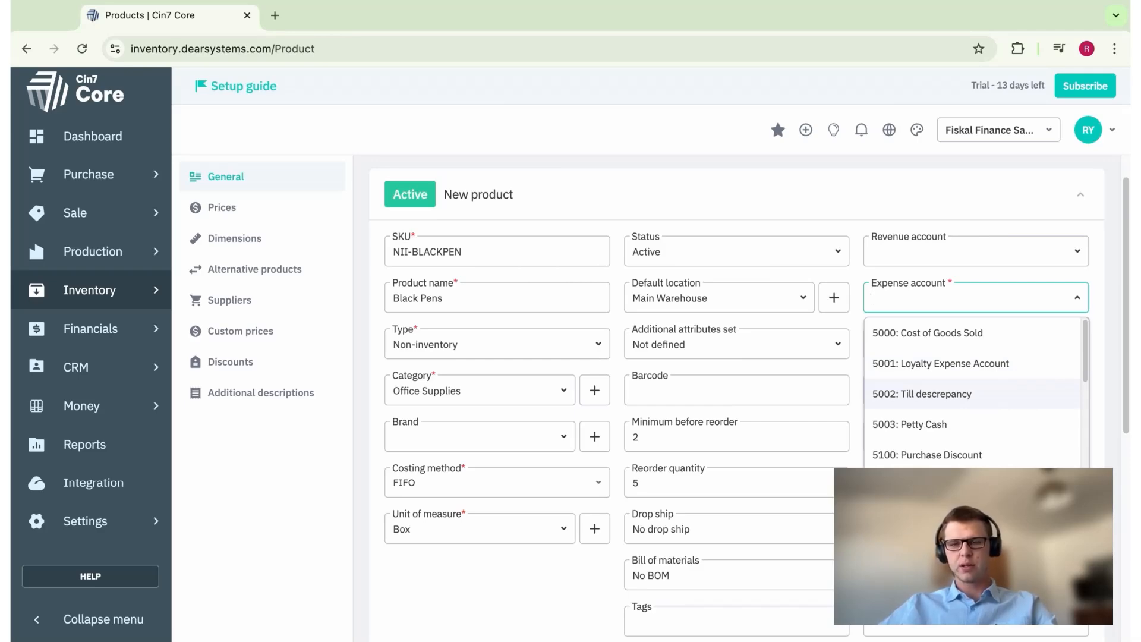
pyautogui.scroll(-5, 993, 425)
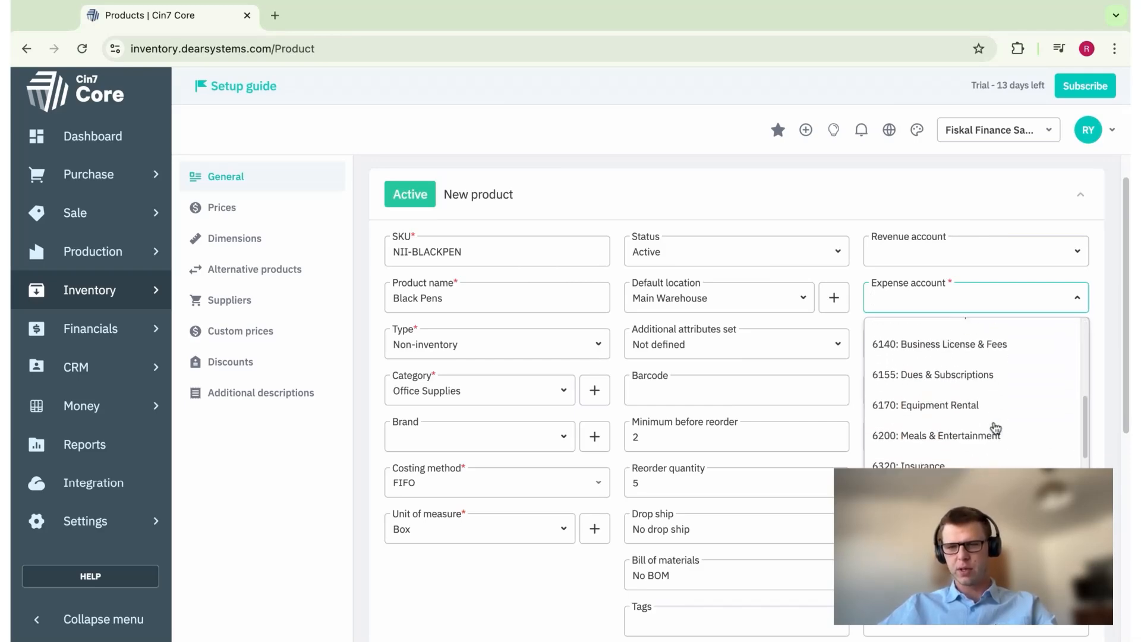
pyautogui.scroll(-4, 996, 427)
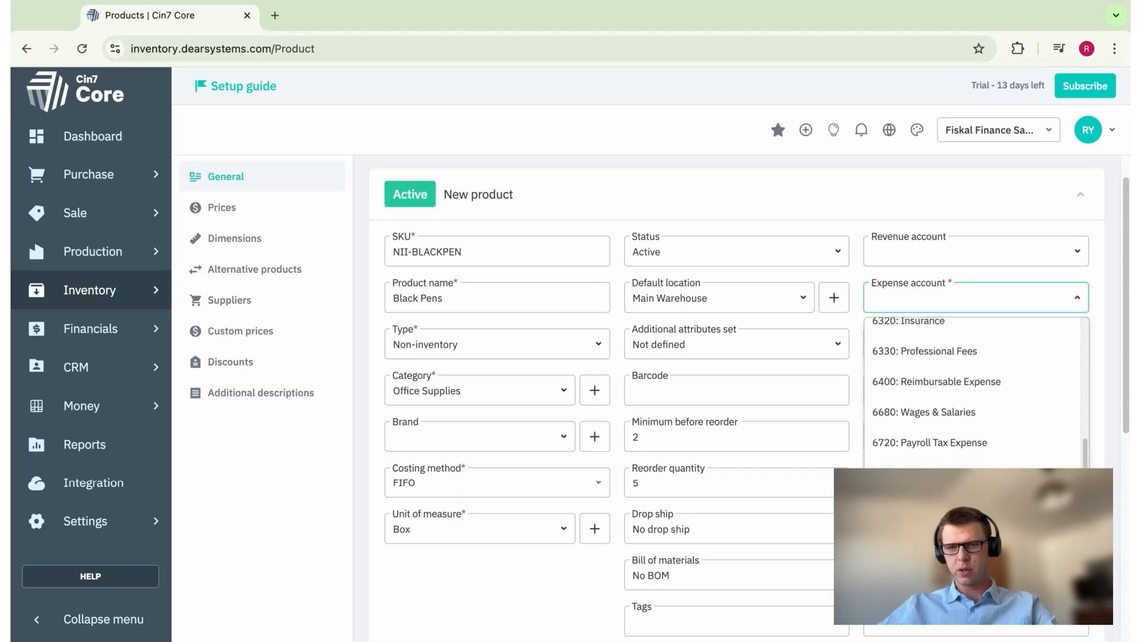
pyautogui.scroll(-3, 974, 428)
pyautogui.click(954, 441)
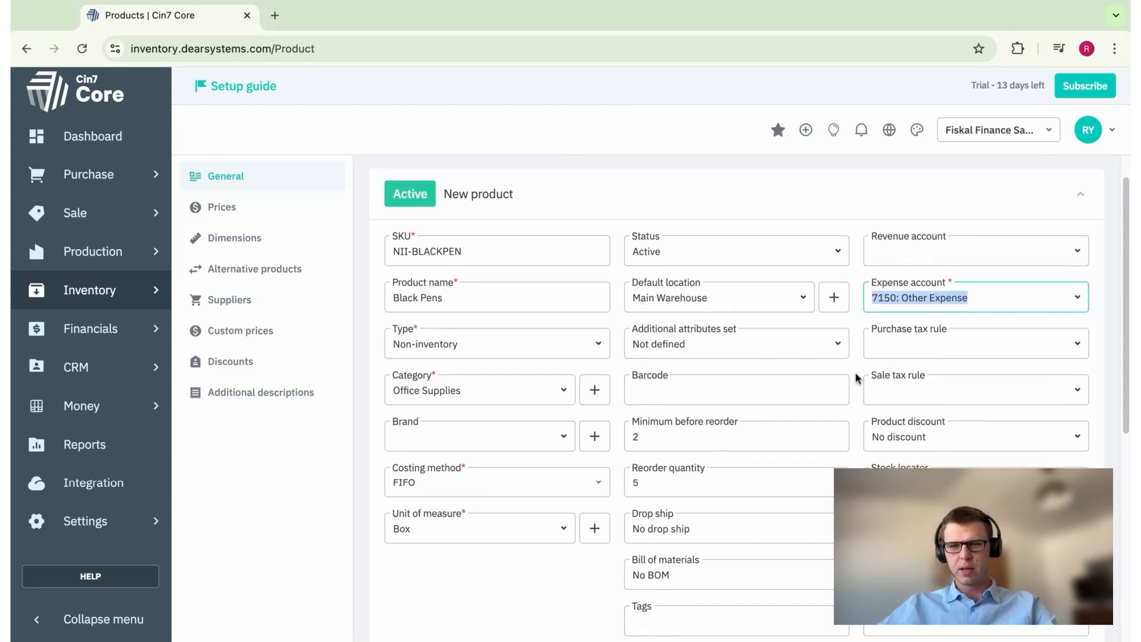
# Step: Check the product discount choices, keep No discount, and view the product's customer-specific discounts
pyautogui.scroll(-1, 857, 377)
pyautogui.scroll(-1, 856, 378)
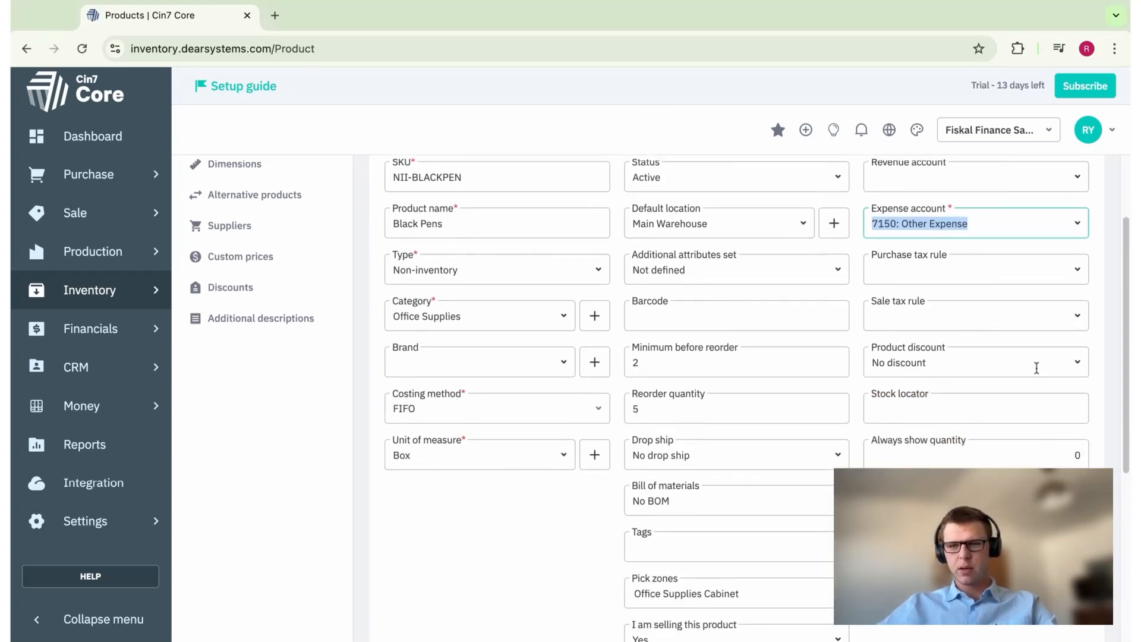
pyautogui.click(1078, 364)
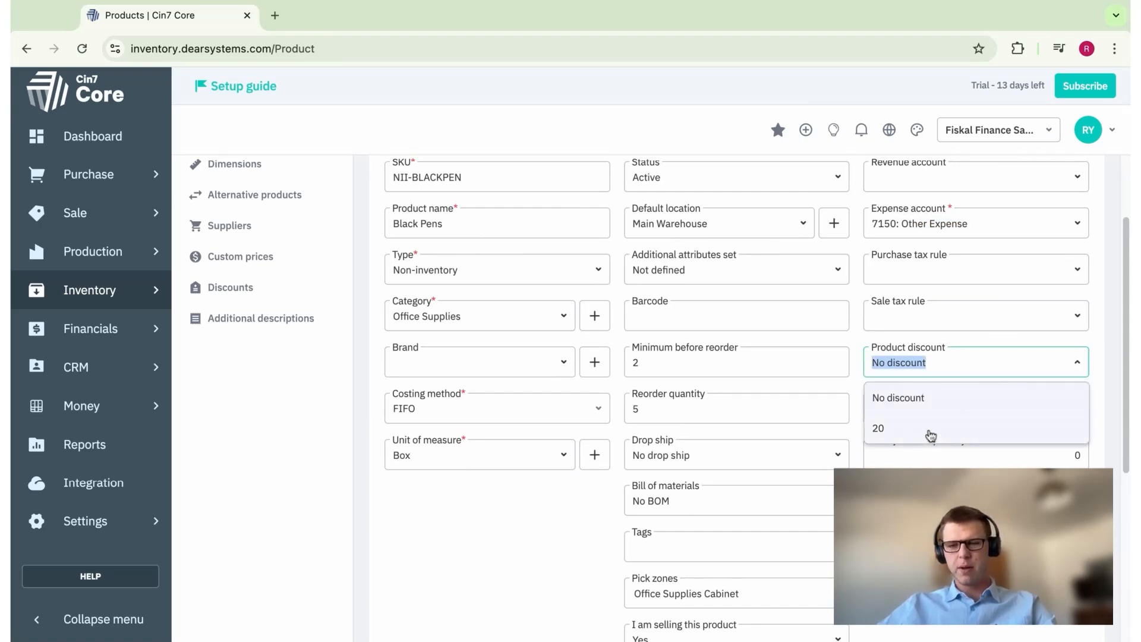
pyautogui.click(931, 400)
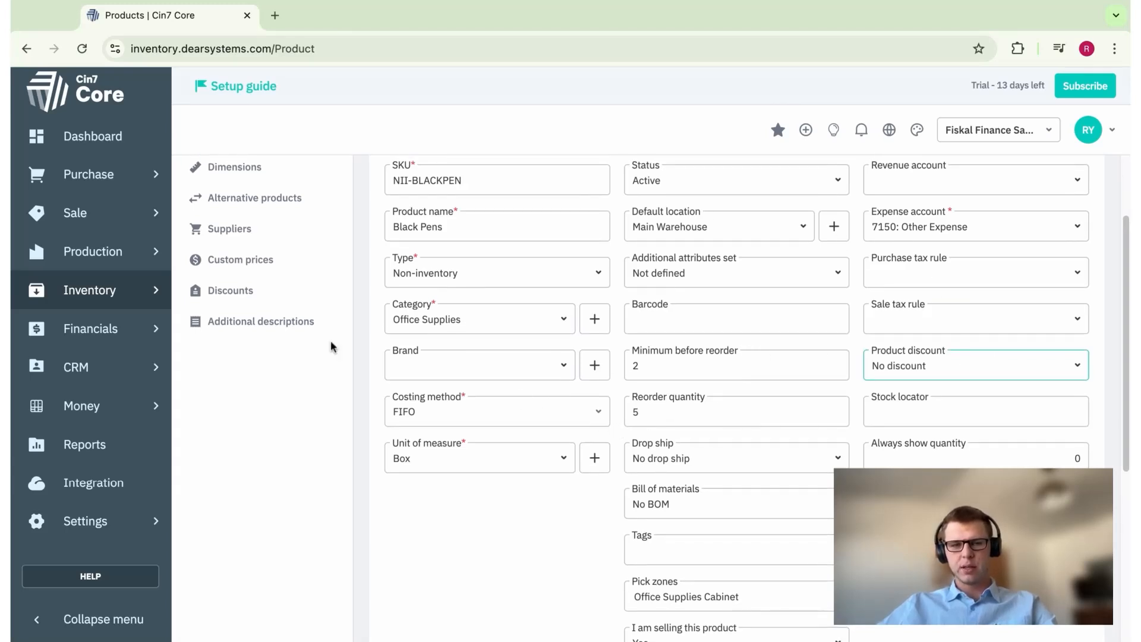
pyautogui.click(245, 291)
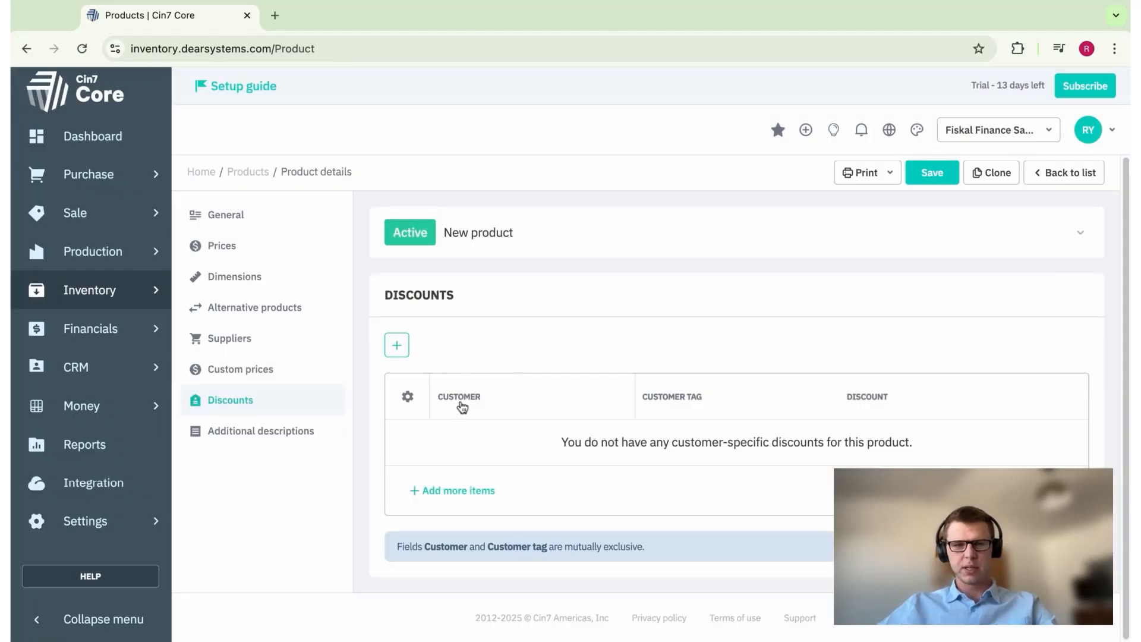
pyautogui.click(225, 215)
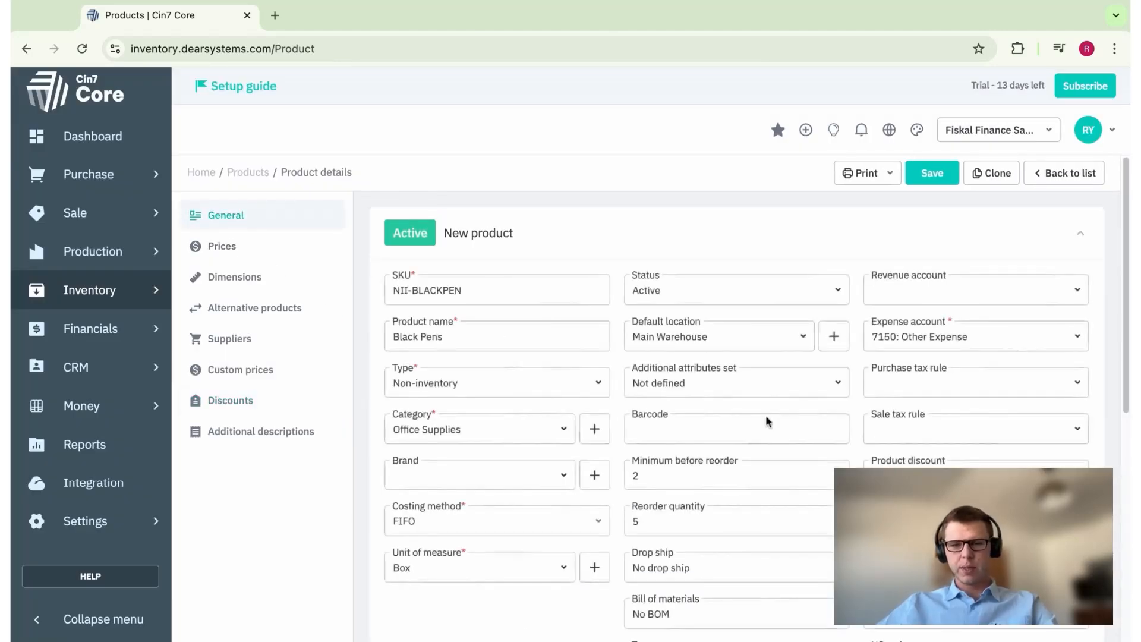
pyautogui.scroll(-3, 868, 416)
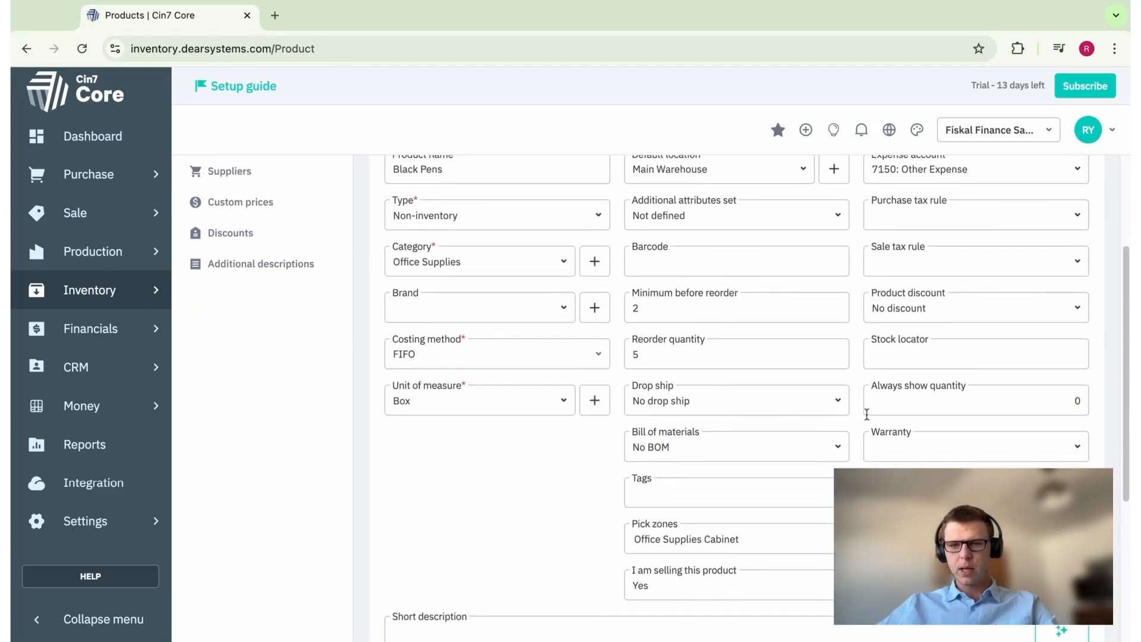
pyautogui.scroll(-1, 883, 367)
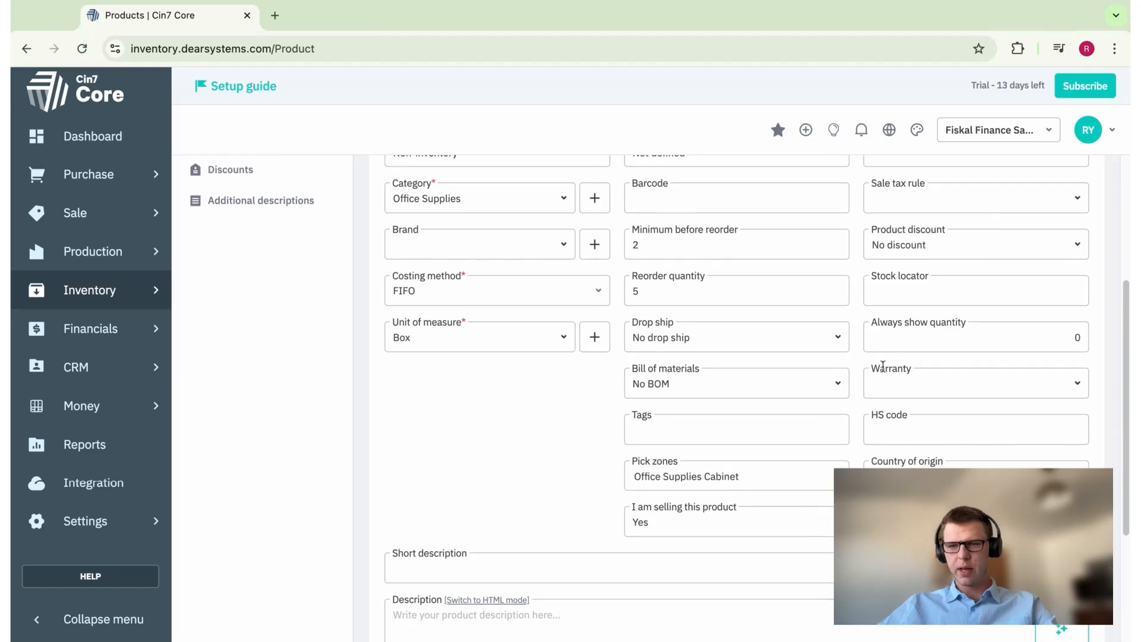
pyautogui.click(1073, 340)
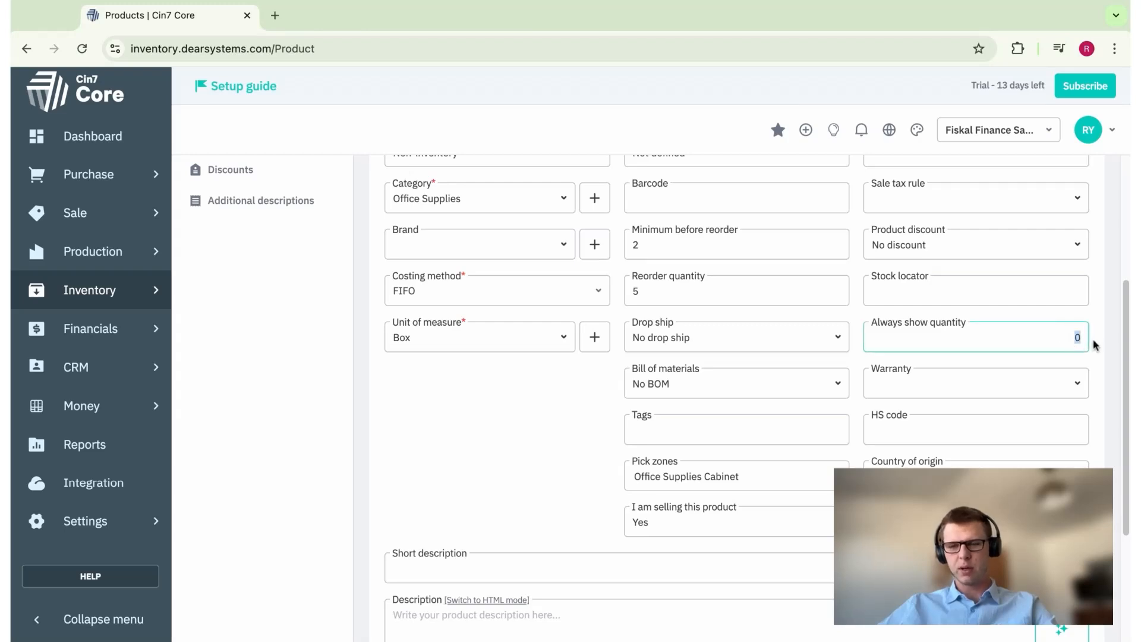
pyautogui.press('BackSpace')
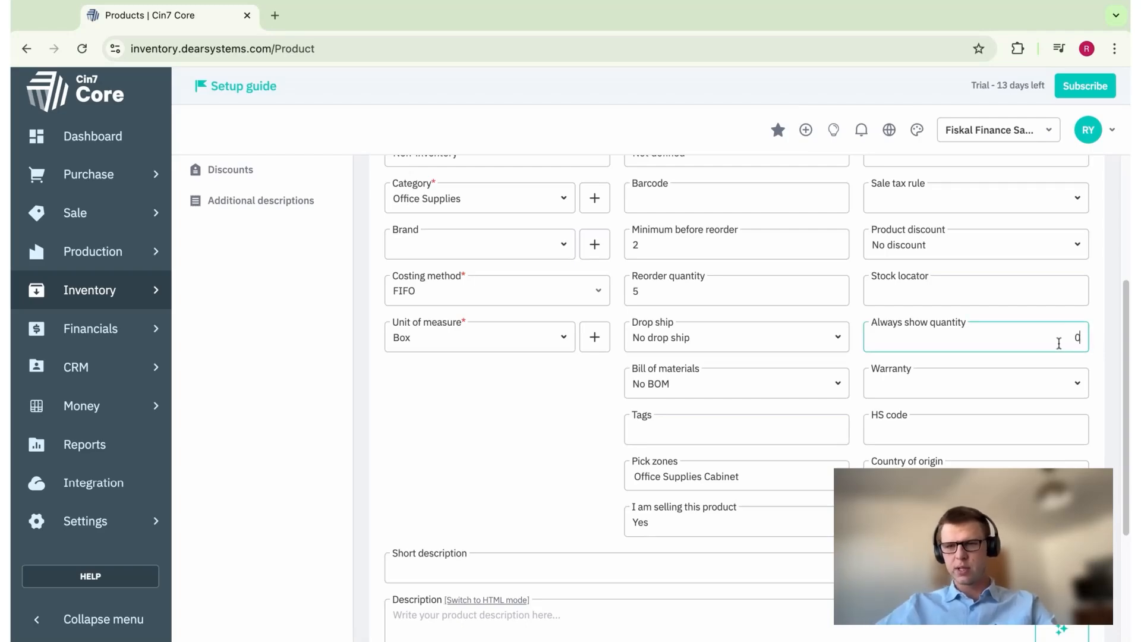
pyautogui.click(1095, 321)
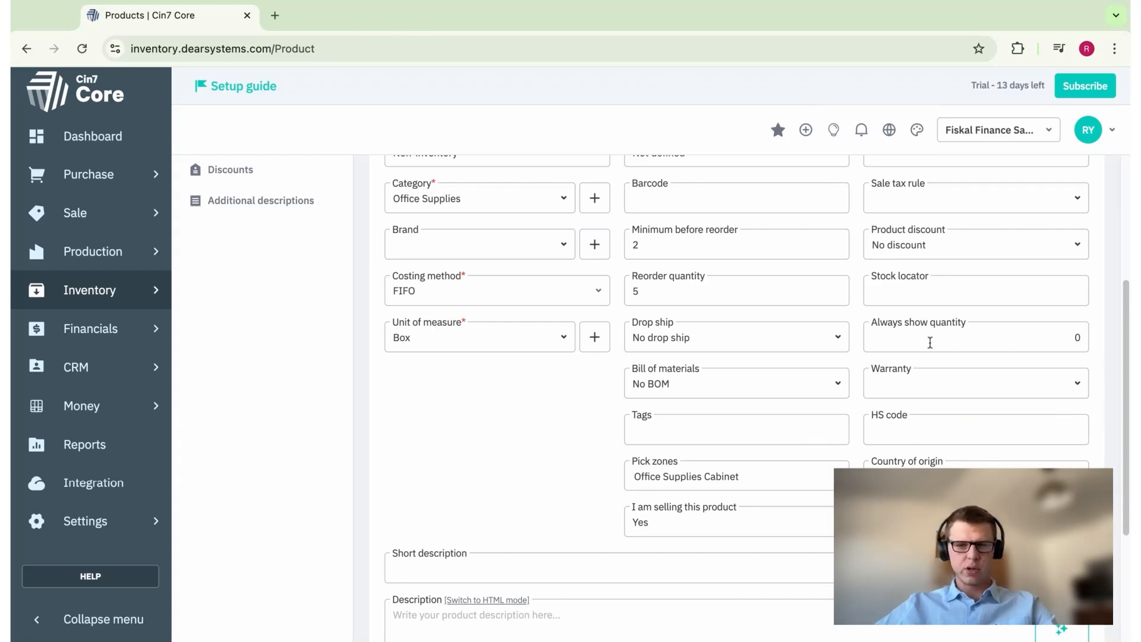
# Step: Enter "Black pens for writing" as the product's short description
pyautogui.scroll(-3, 591, 438)
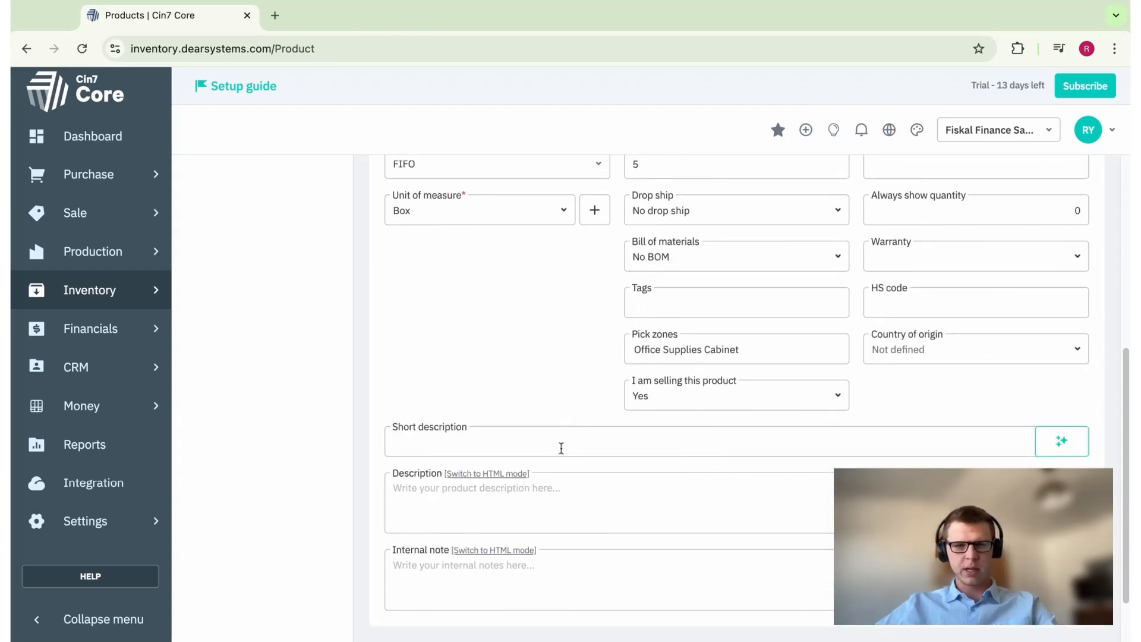
pyautogui.click(561, 448)
pyautogui.write('Bl')
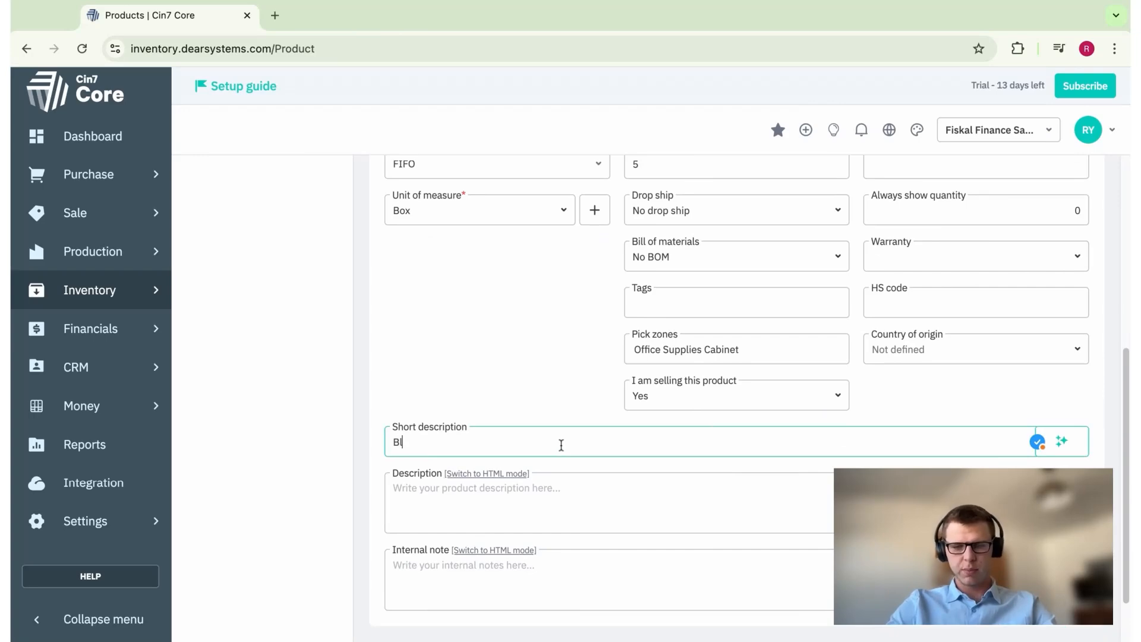
pyautogui.write('ack pens for')
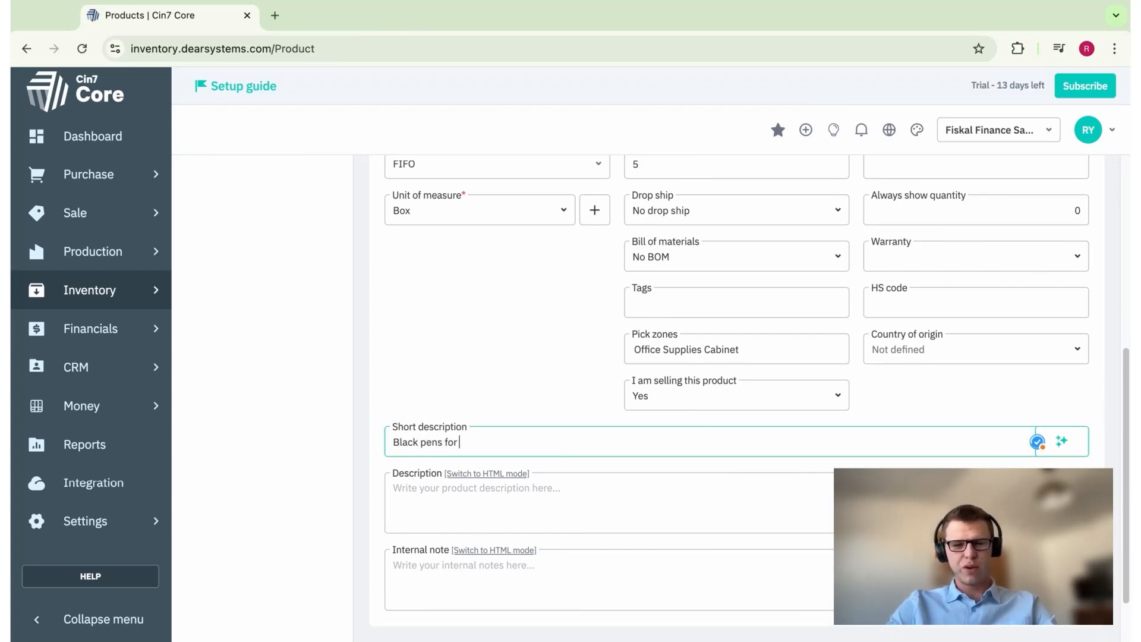
pyautogui.write(' writing')
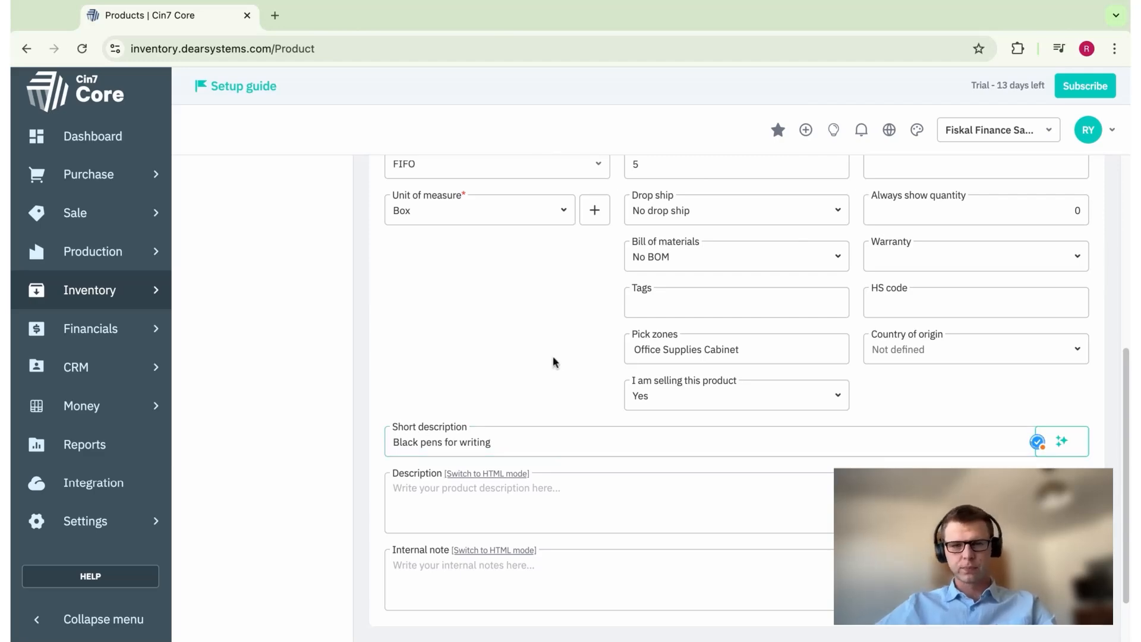
pyautogui.click(547, 394)
# Step: Set the product's Tier 1 price to 10
pyautogui.scroll(10, 547, 394)
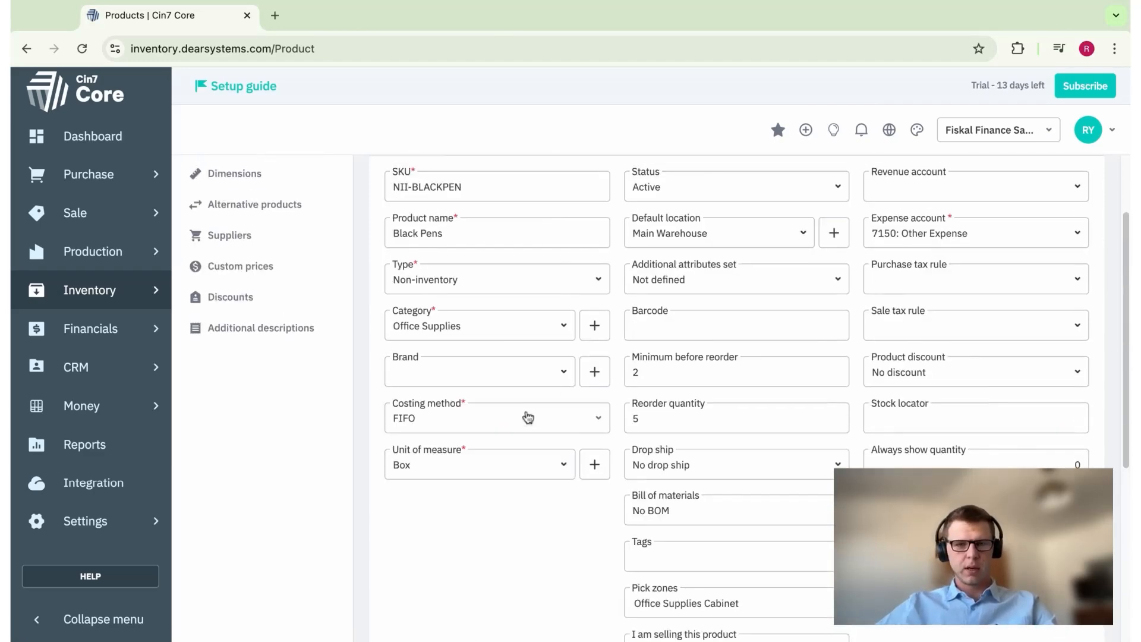
pyautogui.click(221, 246)
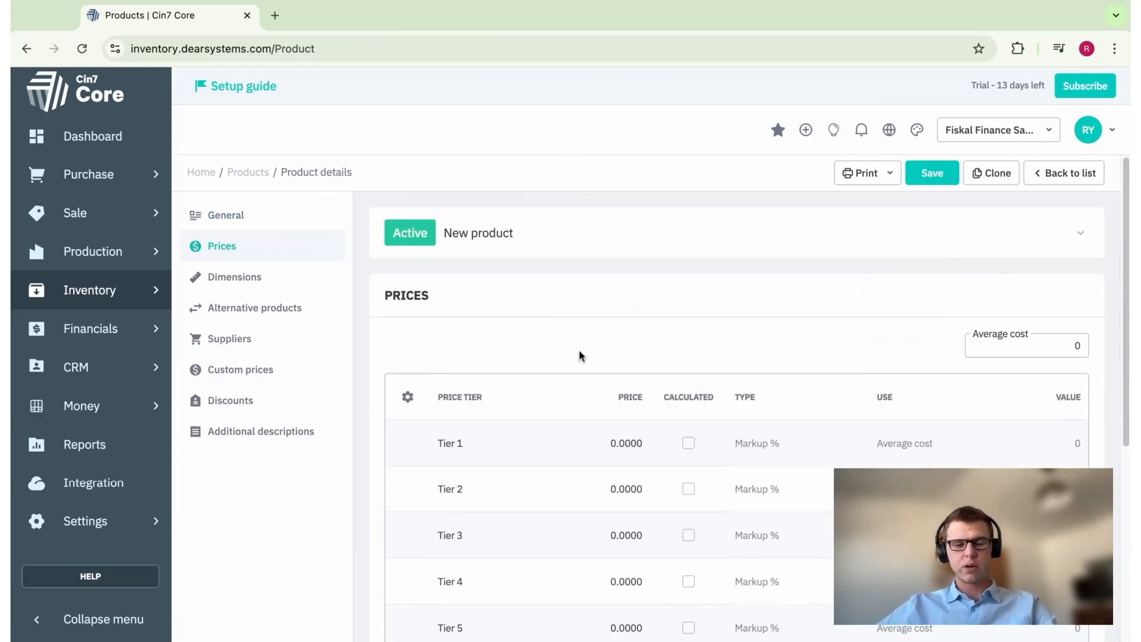
pyautogui.scroll(-1, 548, 349)
pyautogui.click(623, 399)
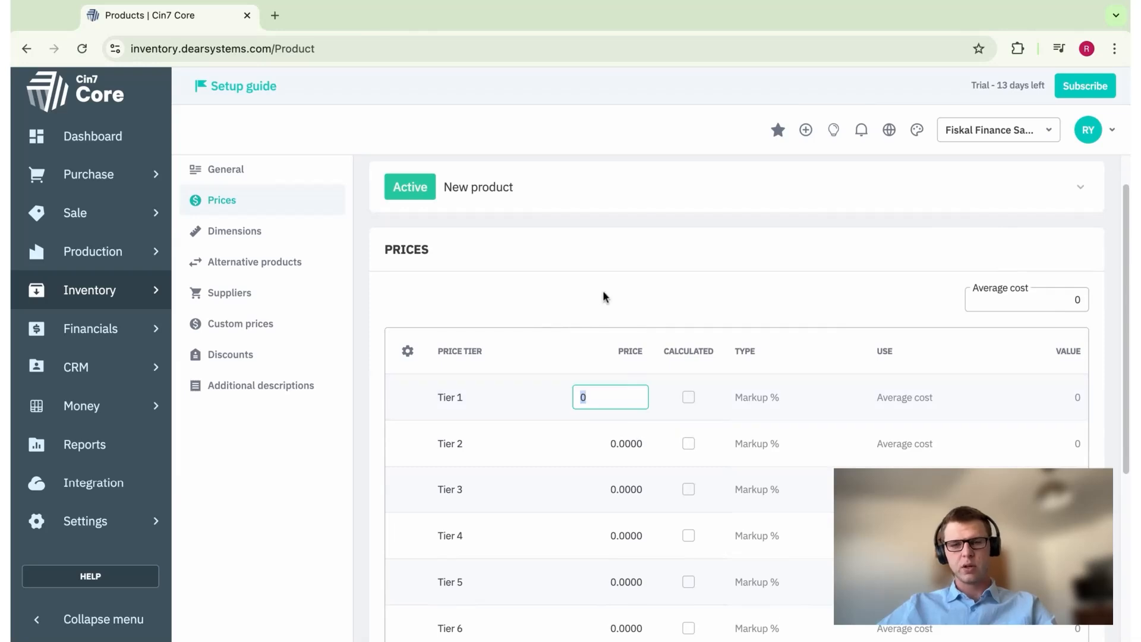
pyautogui.write('10')
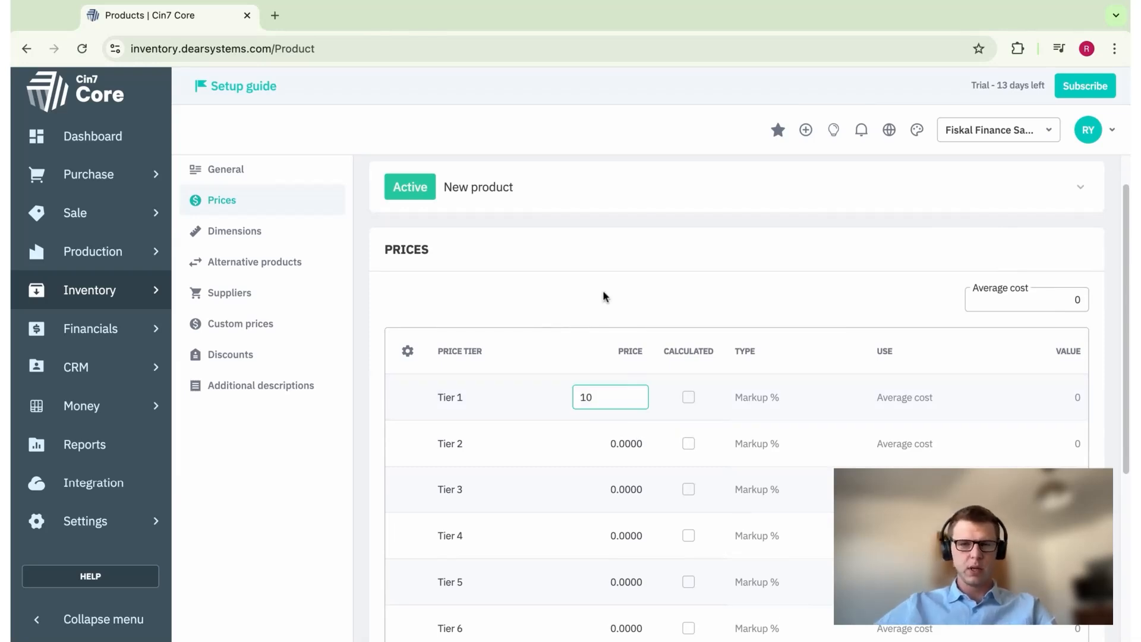
pyautogui.click(580, 288)
# Step: View the product's dimension settings and its supplier list
pyautogui.click(216, 233)
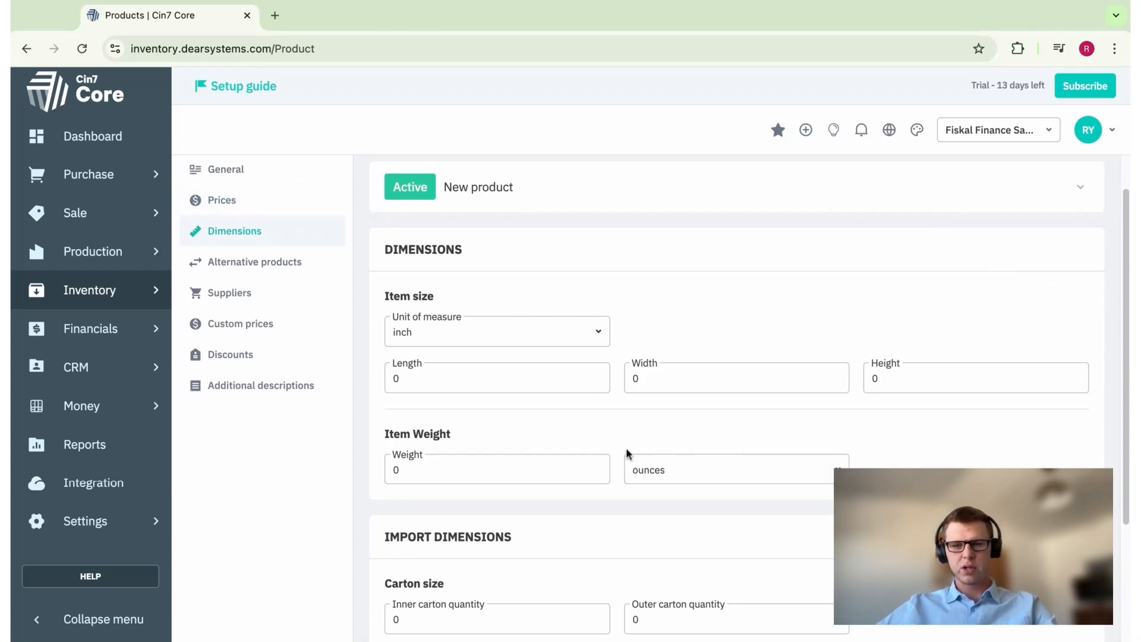
pyautogui.click(233, 297)
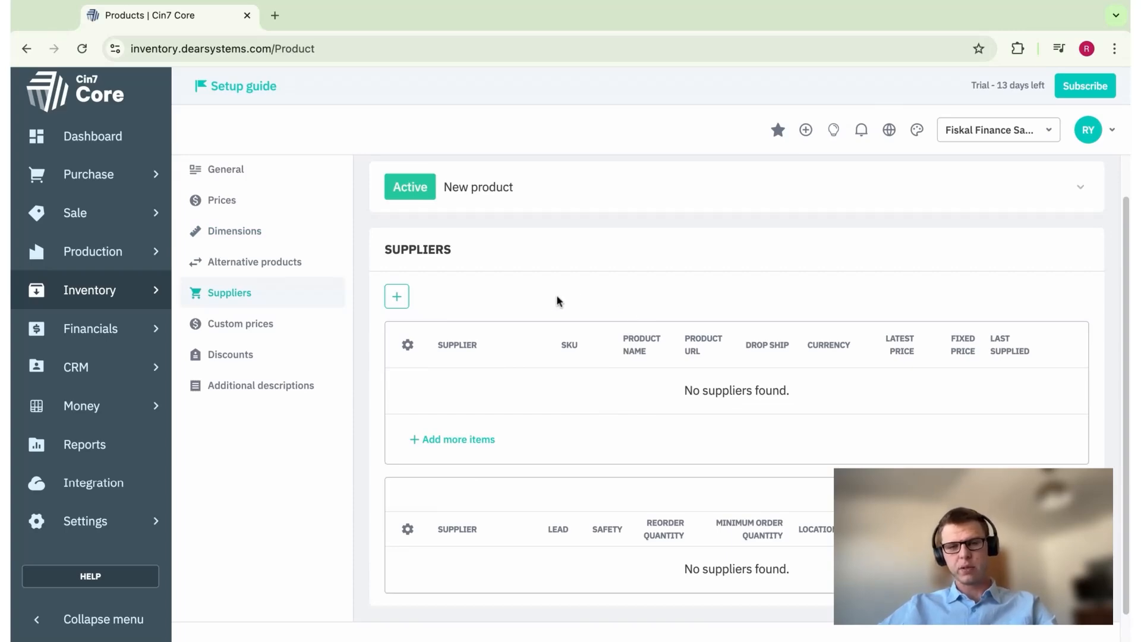
# Step: Add a custom price of 9 for the customer Hamilton Smith Pty, and delete that custom price again
pyautogui.click(244, 325)
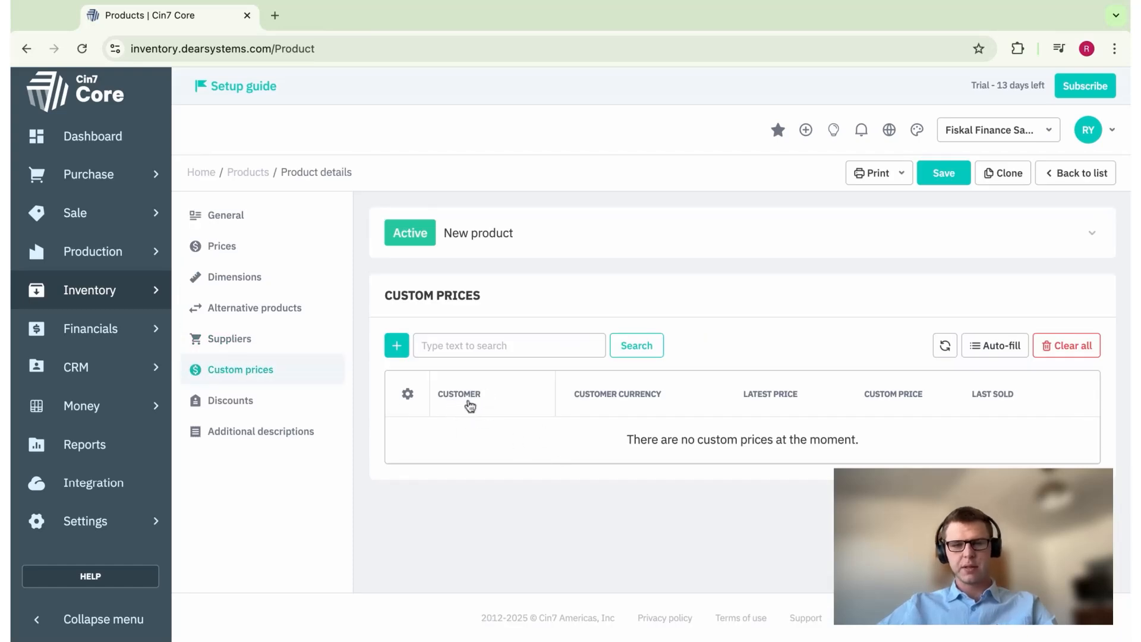
pyautogui.click(396, 348)
pyautogui.click(546, 442)
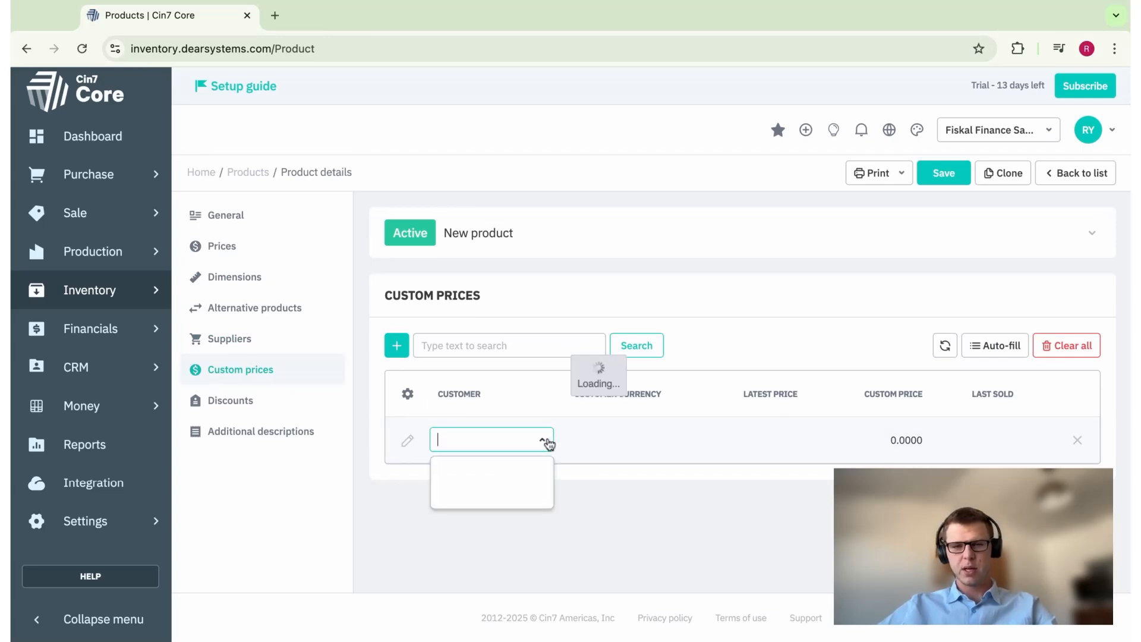
pyautogui.click(493, 376)
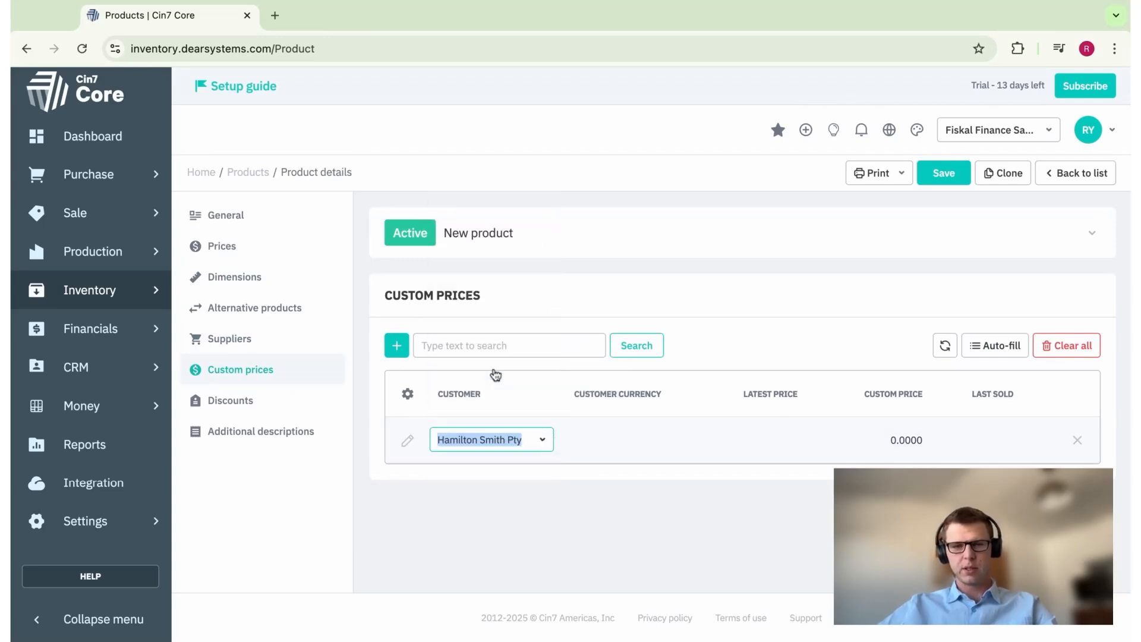
pyautogui.click(902, 453)
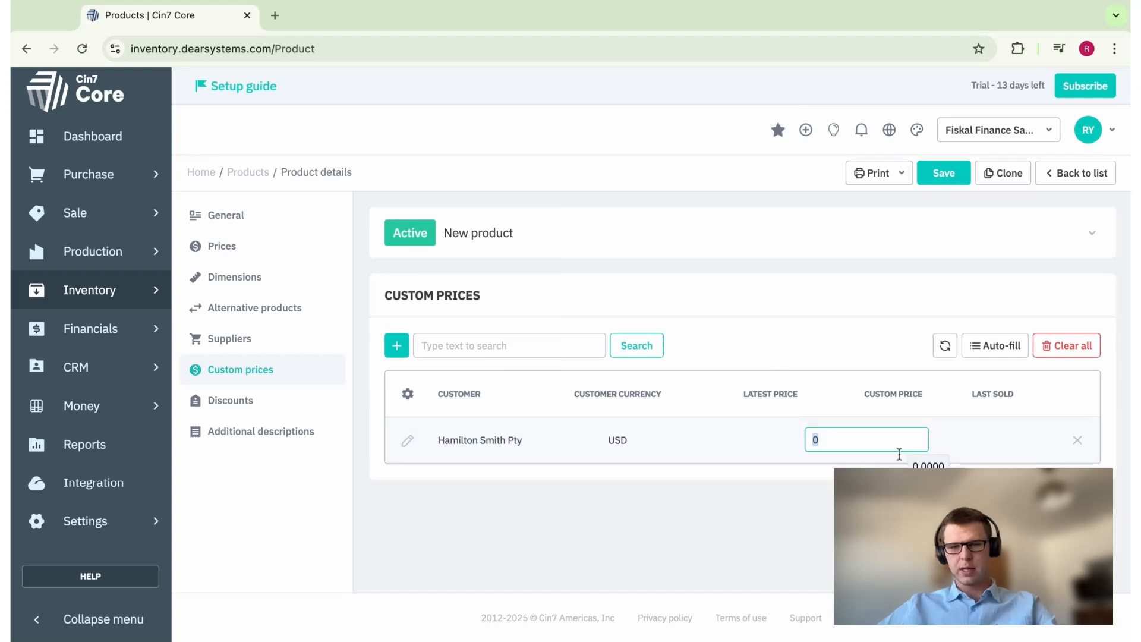
pyautogui.write('9')
pyautogui.click(859, 370)
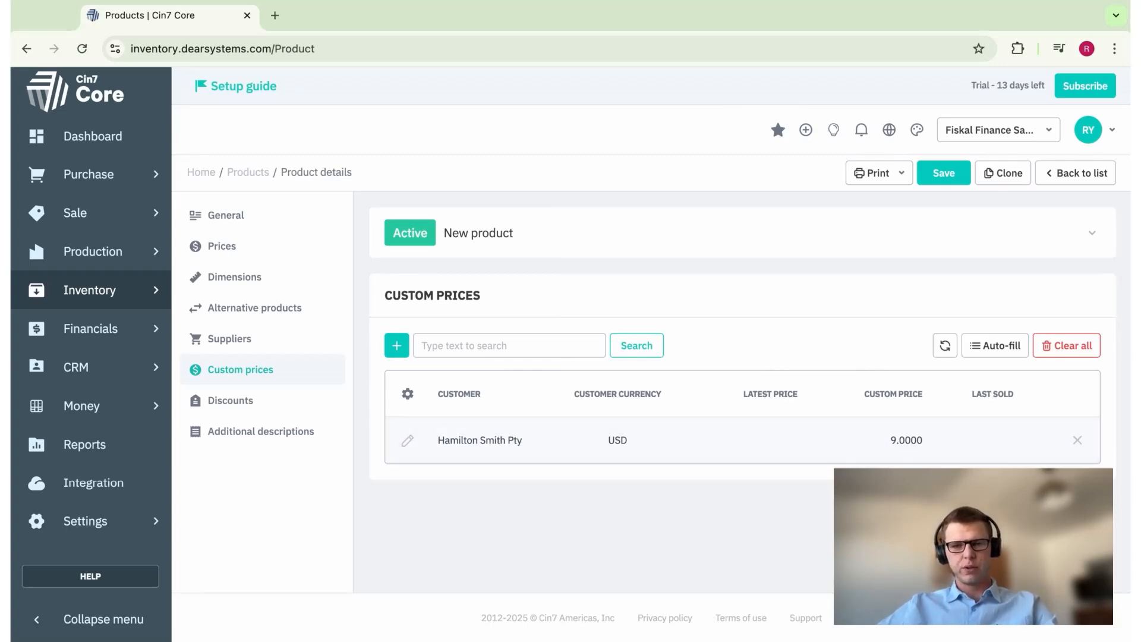
pyautogui.click(1077, 443)
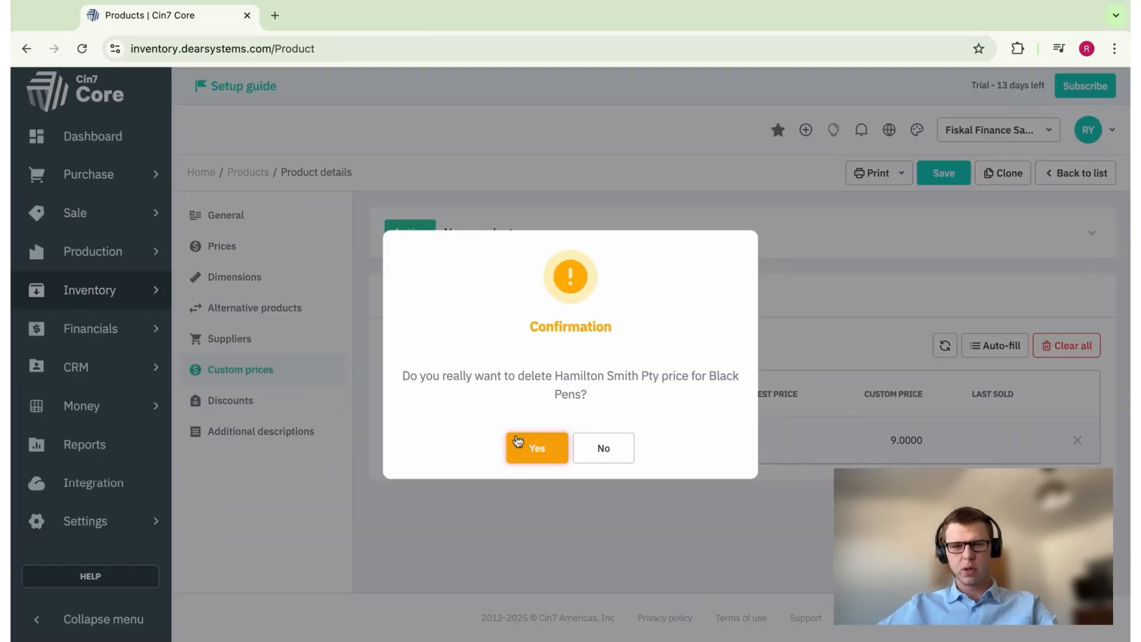
pyautogui.click(561, 437)
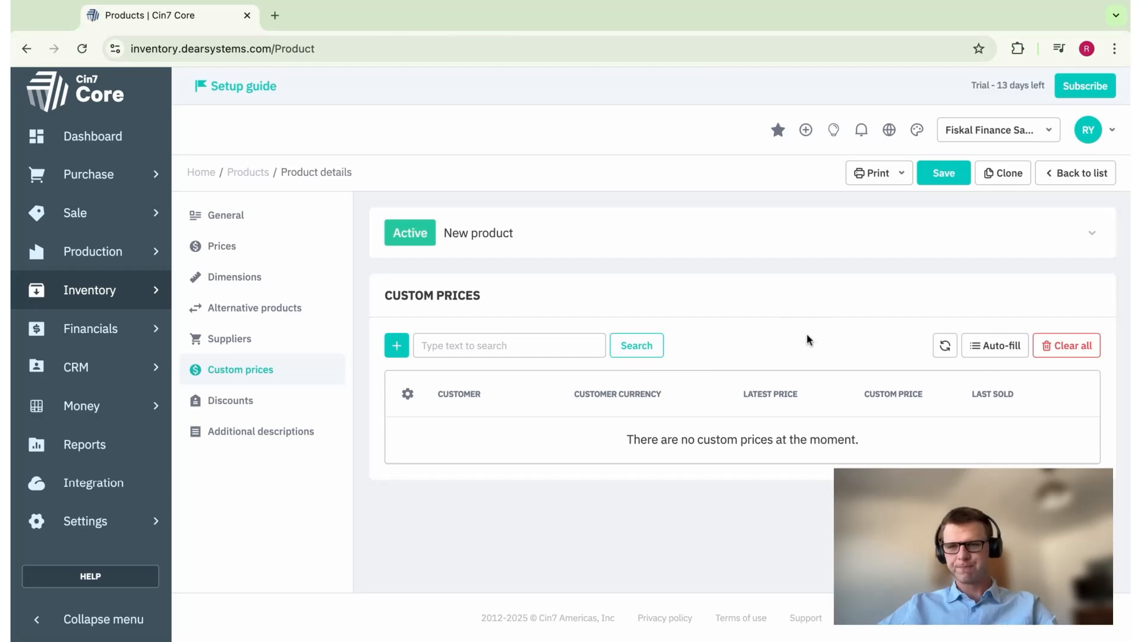
# Step: Review the general details of the Black Pens product and save the new product
pyautogui.click(205, 217)
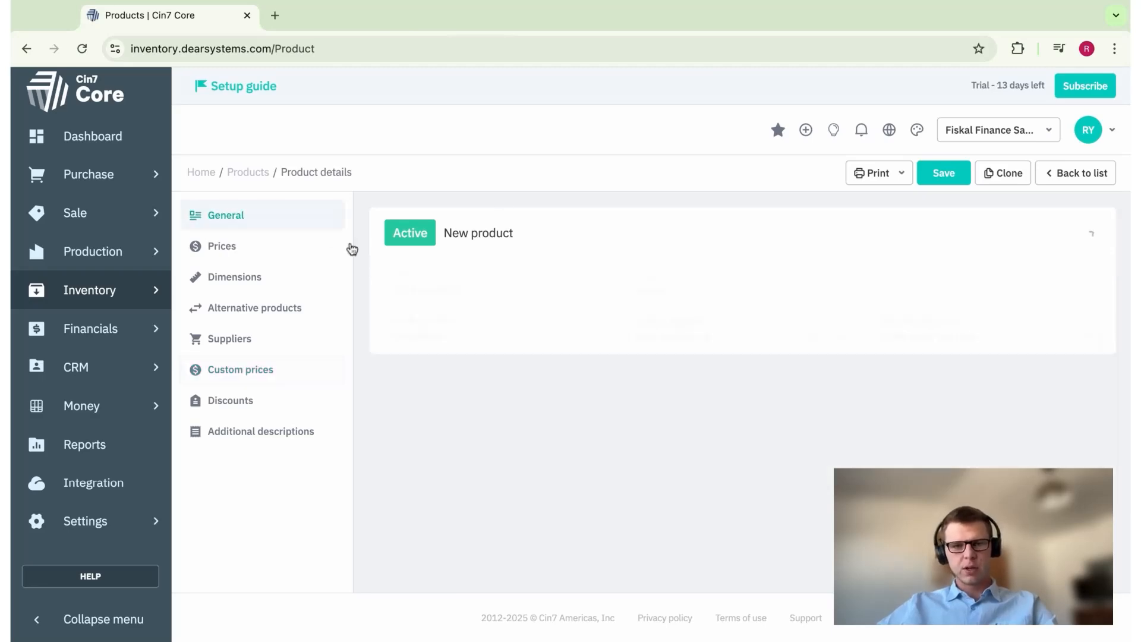
pyautogui.scroll(-6, 868, 464)
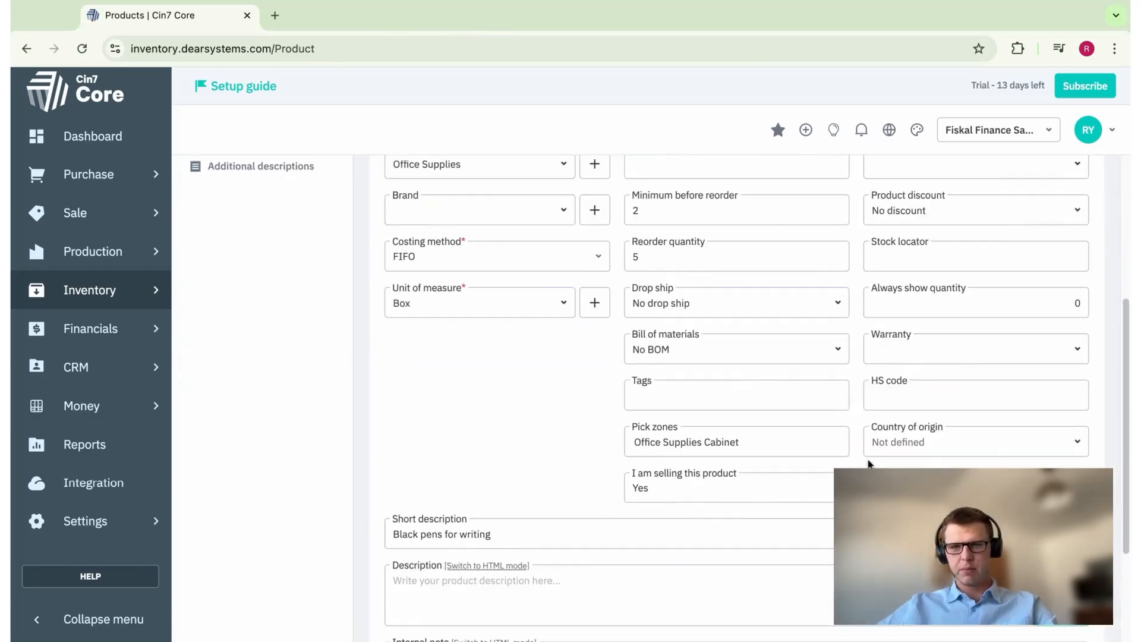
pyautogui.scroll(5, 868, 465)
pyautogui.scroll(1, 868, 464)
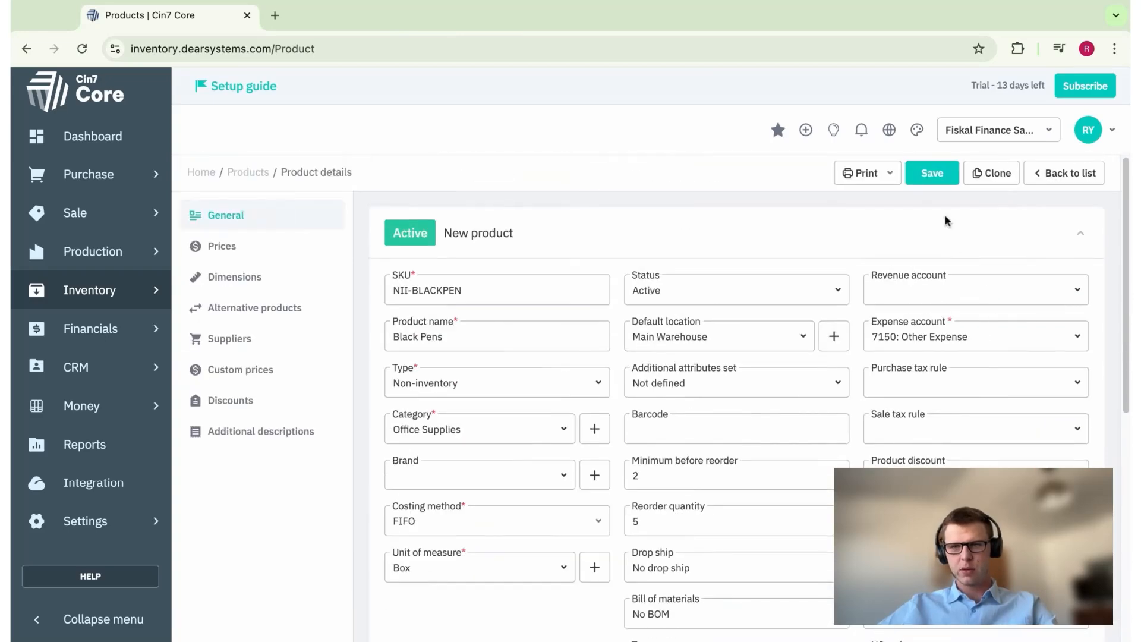
pyautogui.click(942, 182)
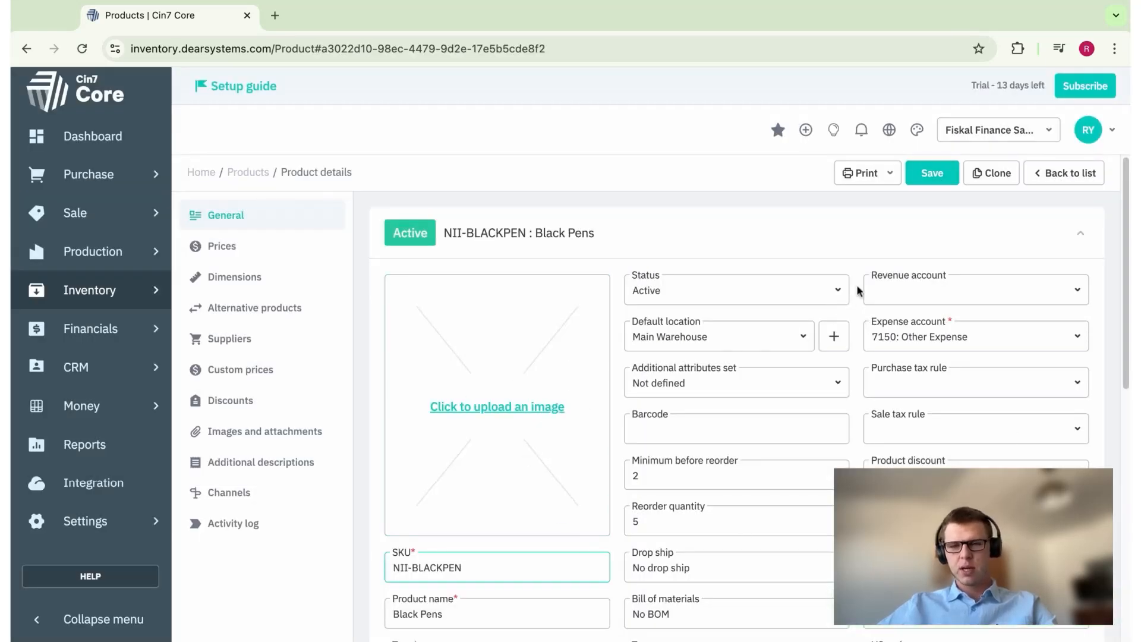
pyautogui.click(854, 261)
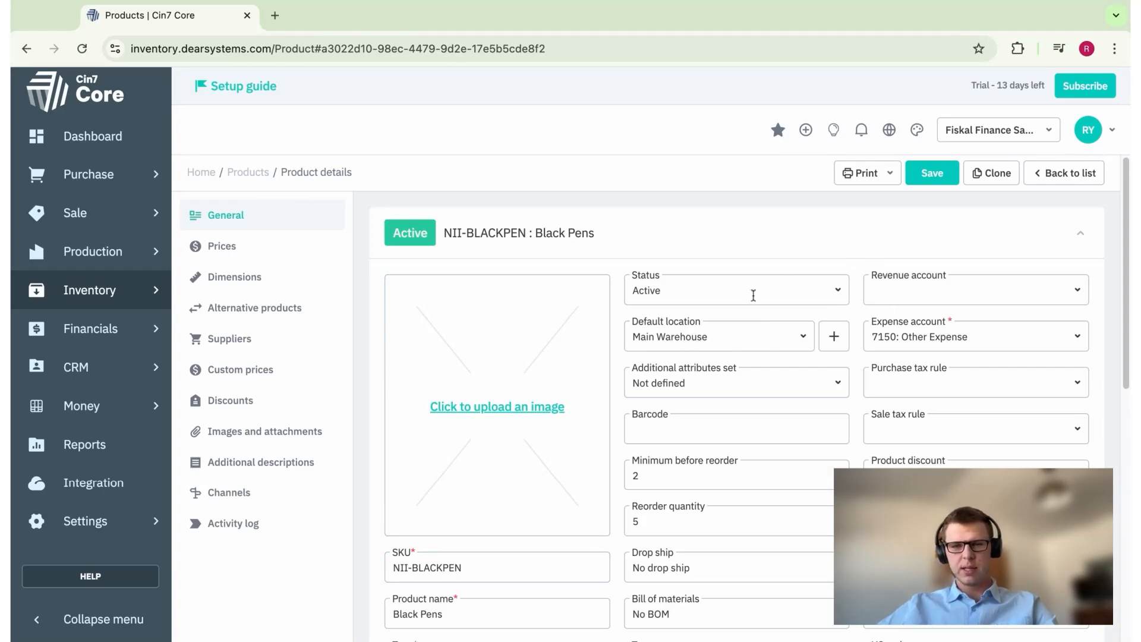
pyautogui.scroll(-2, 757, 468)
pyautogui.scroll(2, 757, 465)
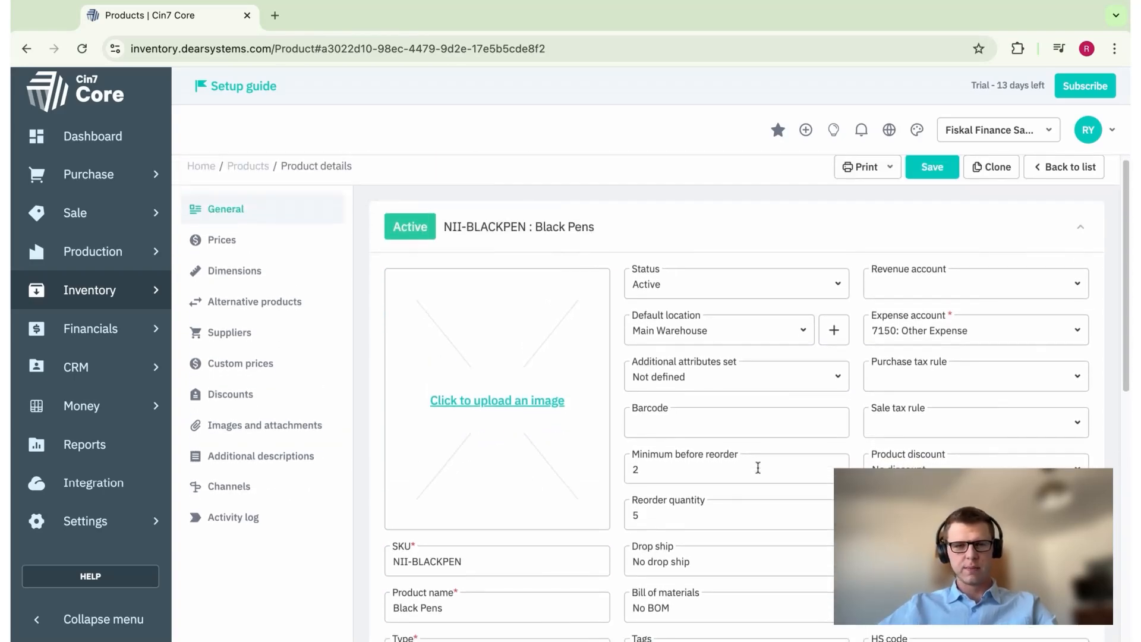